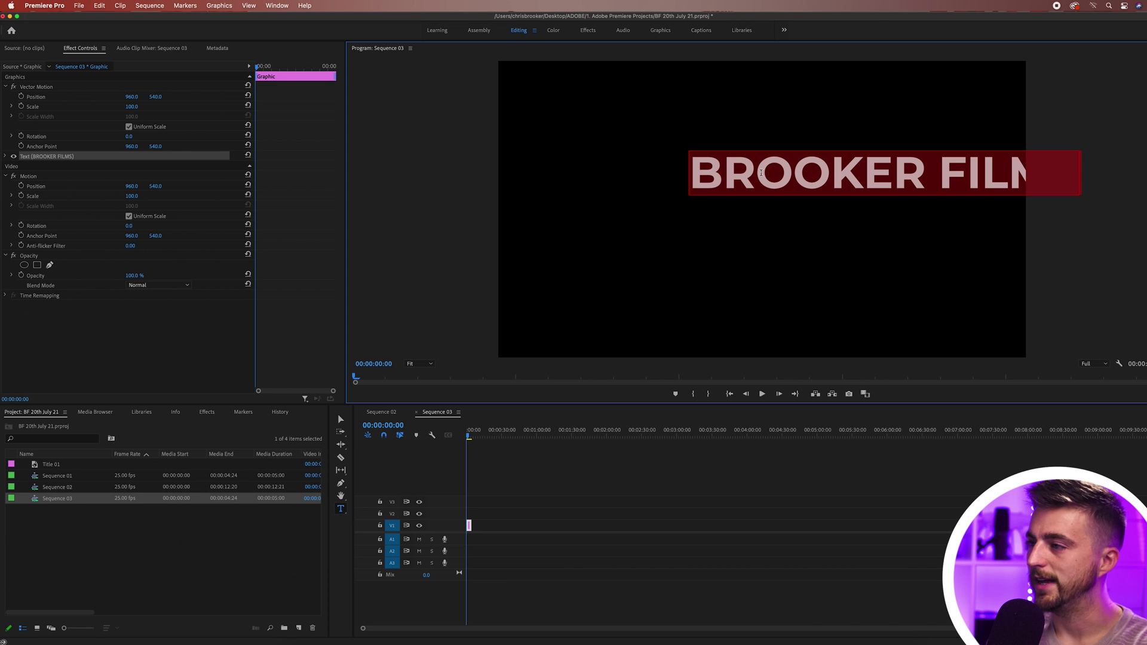
Set the BROOKER FILMS text size to 141 and centre its alignment horizontally and vertically
{"action": "left_click", "coordinate": [6, 157]}
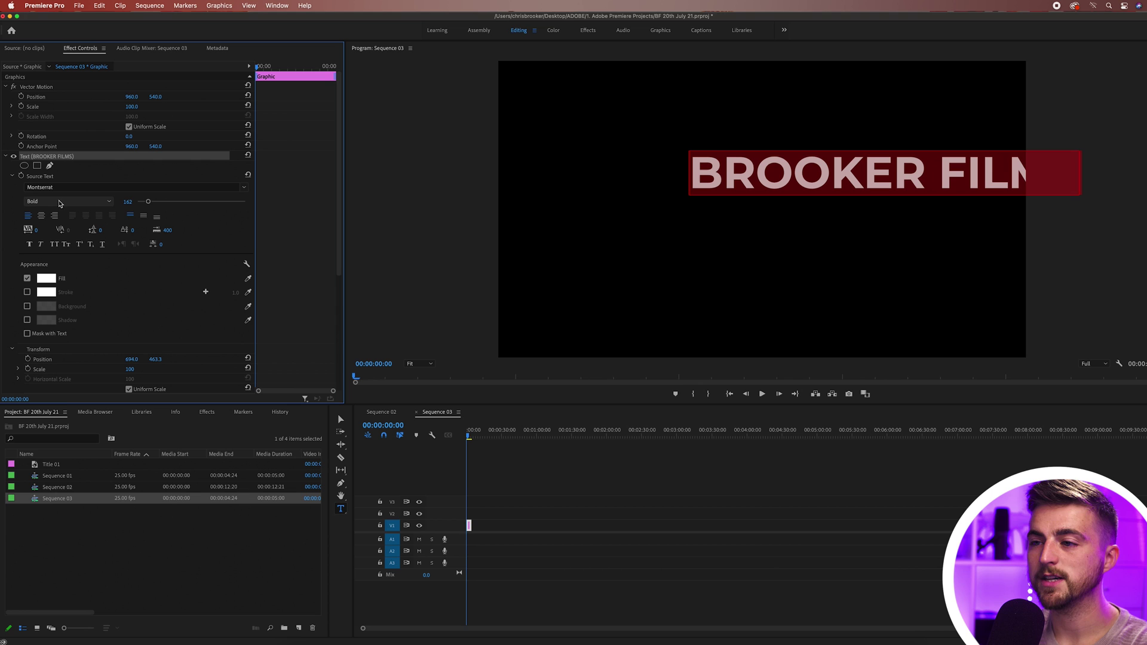
{"action": "left_click_drag", "start_coordinate": [148, 202], "coordinate": [147, 203]}
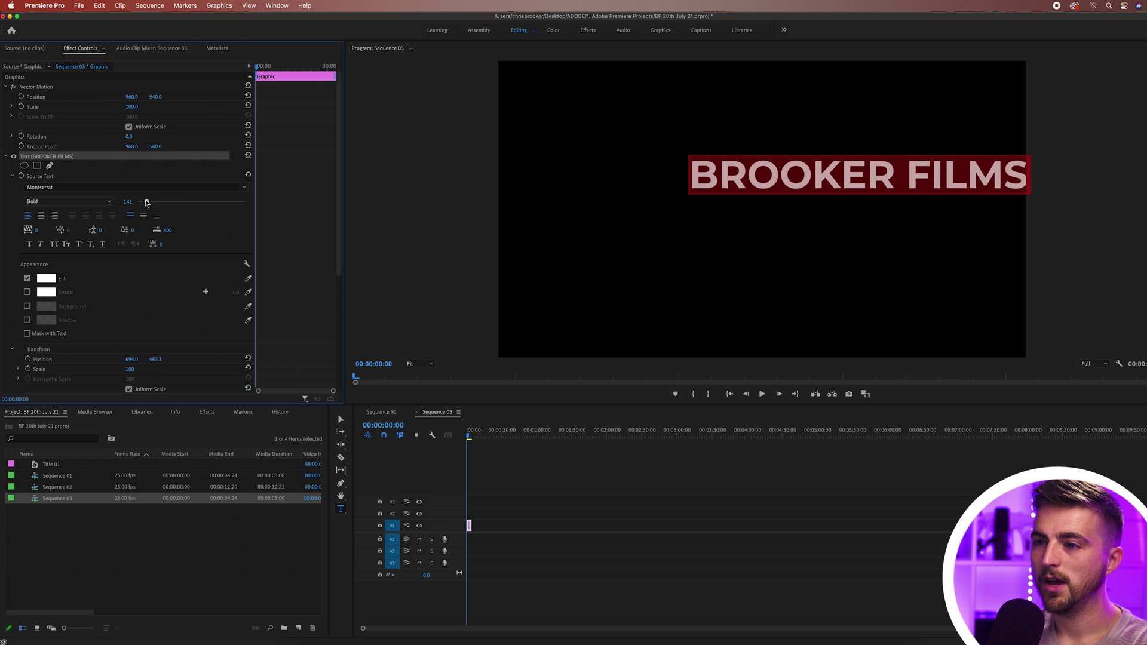
{"action": "left_click", "coordinate": [41, 216]}
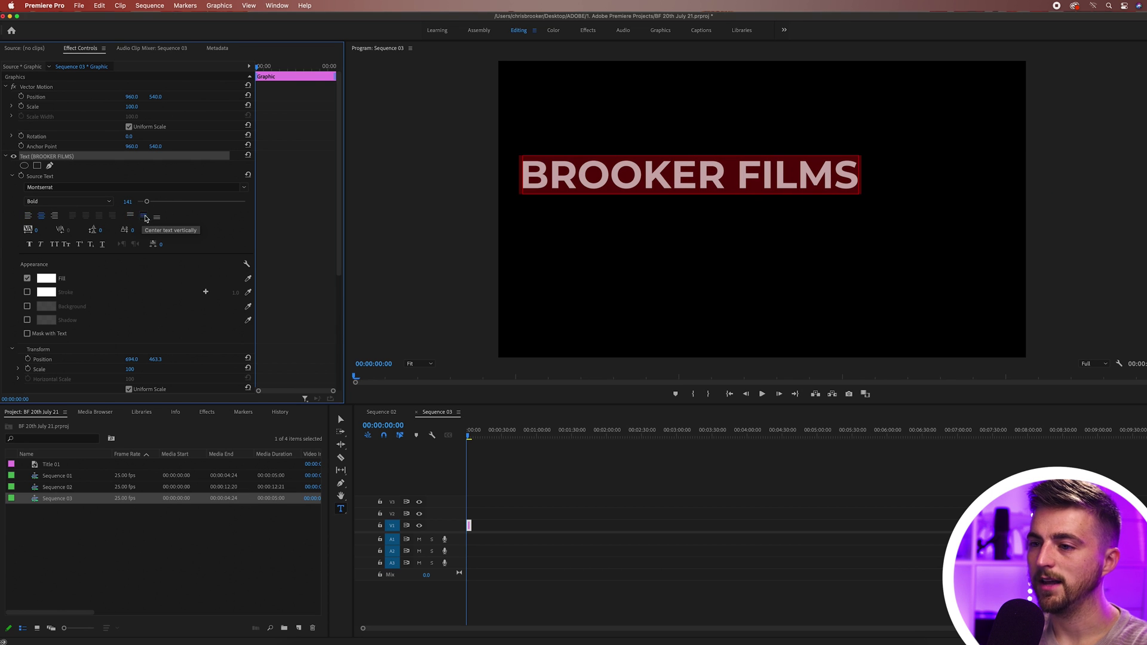
Change the BROOKER FILMS text fill from white to orange, hex FFBA2E
{"action": "left_click", "coordinate": [46, 279]}
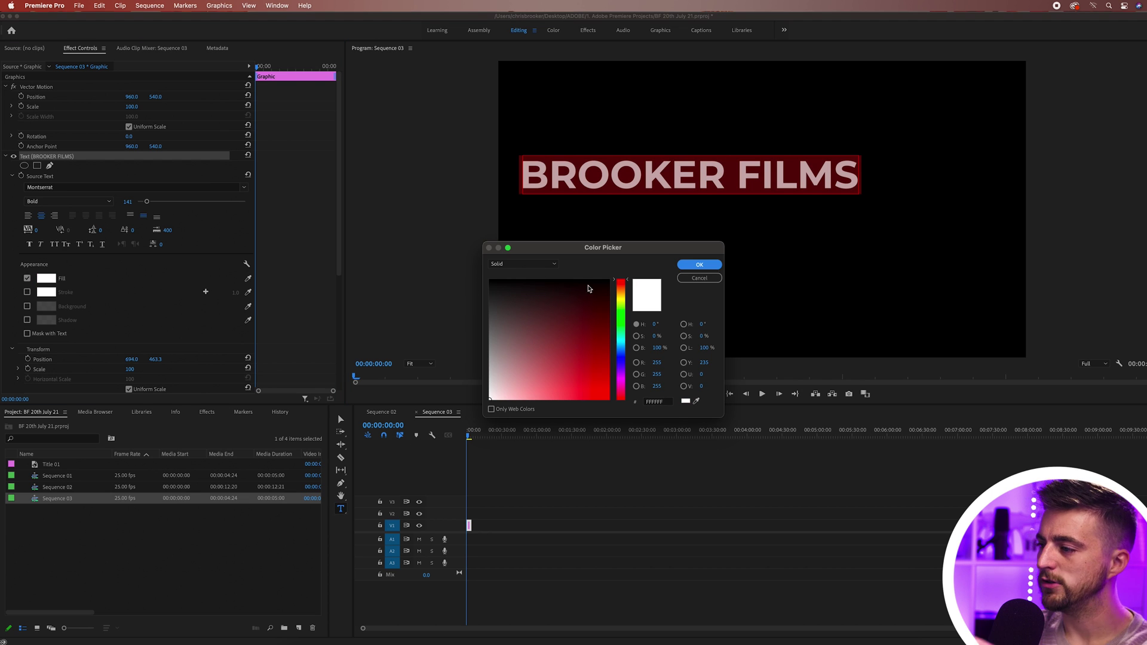
{"action": "left_click", "coordinate": [622, 295]}
{"action": "left_click_drag", "start_coordinate": [621, 296], "coordinate": [621, 294]}
{"action": "left_click_drag", "start_coordinate": [568, 391], "coordinate": [588, 420]}
{"action": "left_click_drag", "start_coordinate": [622, 295], "coordinate": [620, 294]}
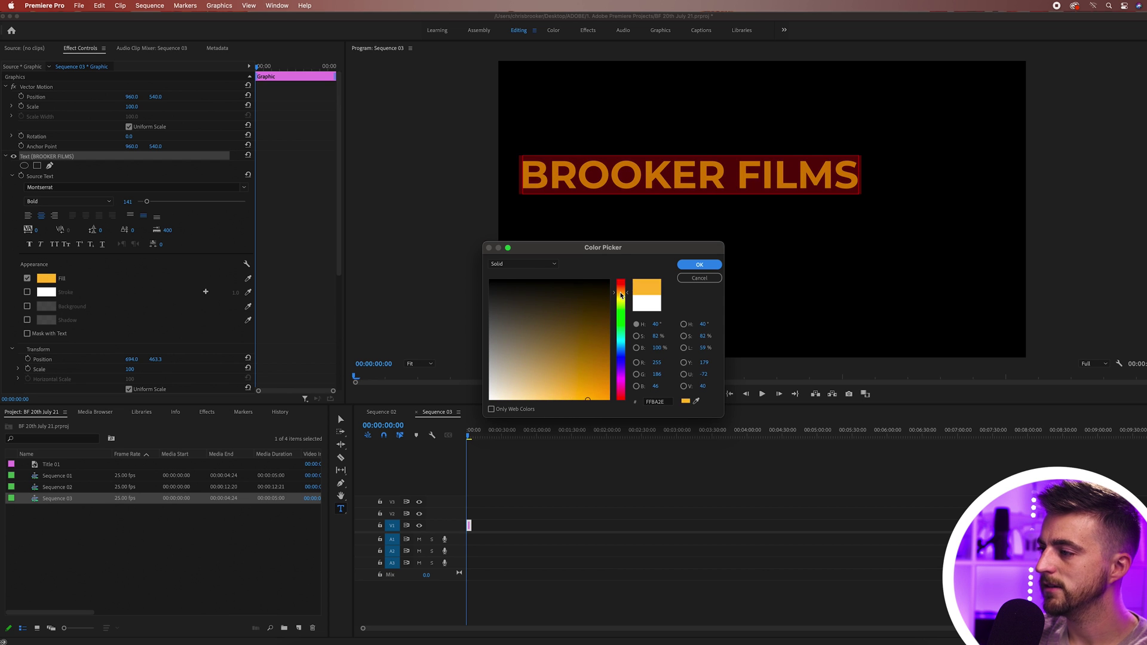
{"action": "left_click", "coordinate": [698, 267]}
Reset the text layer's transform position and set the title clip's vertical Motion position to 576
{"action": "scroll", "coordinate": [4, 235], "scroll_direction": "down", "scroll_amount": 5}
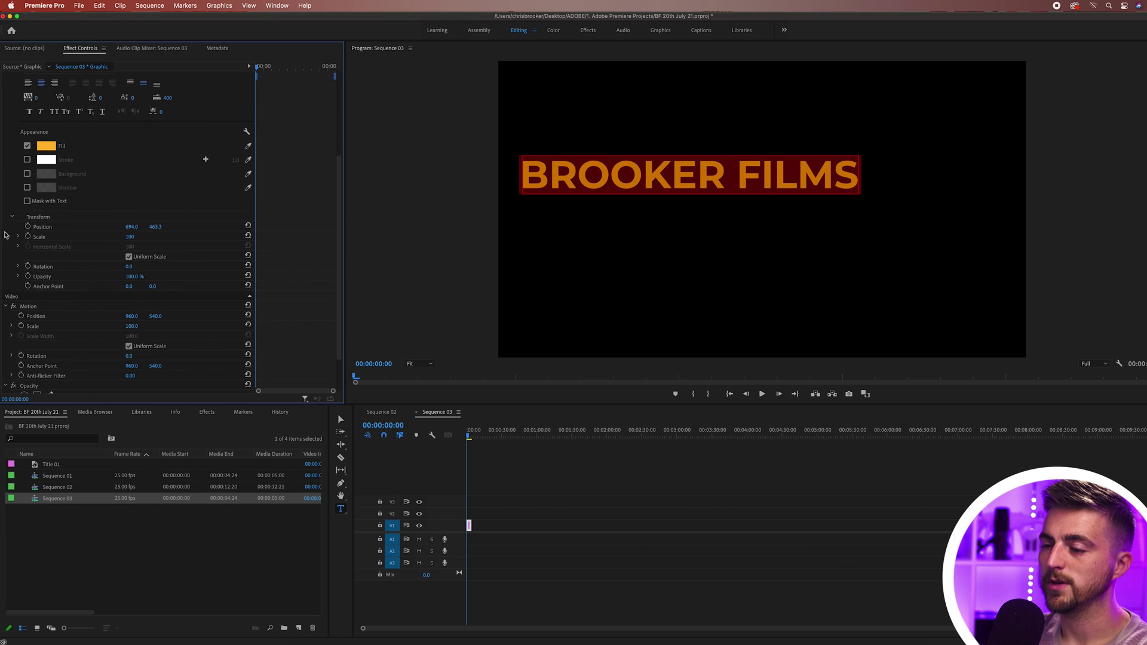
{"action": "left_click", "coordinate": [248, 225]}
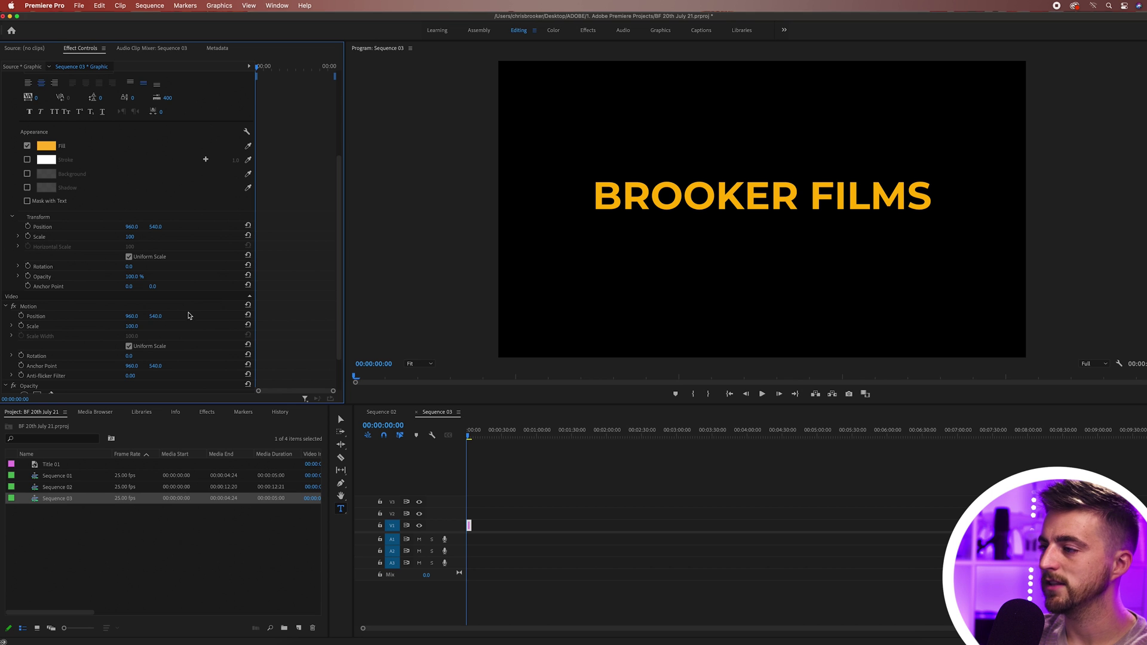
{"action": "left_click_drag", "start_coordinate": [155, 316], "coordinate": [177, 316]}
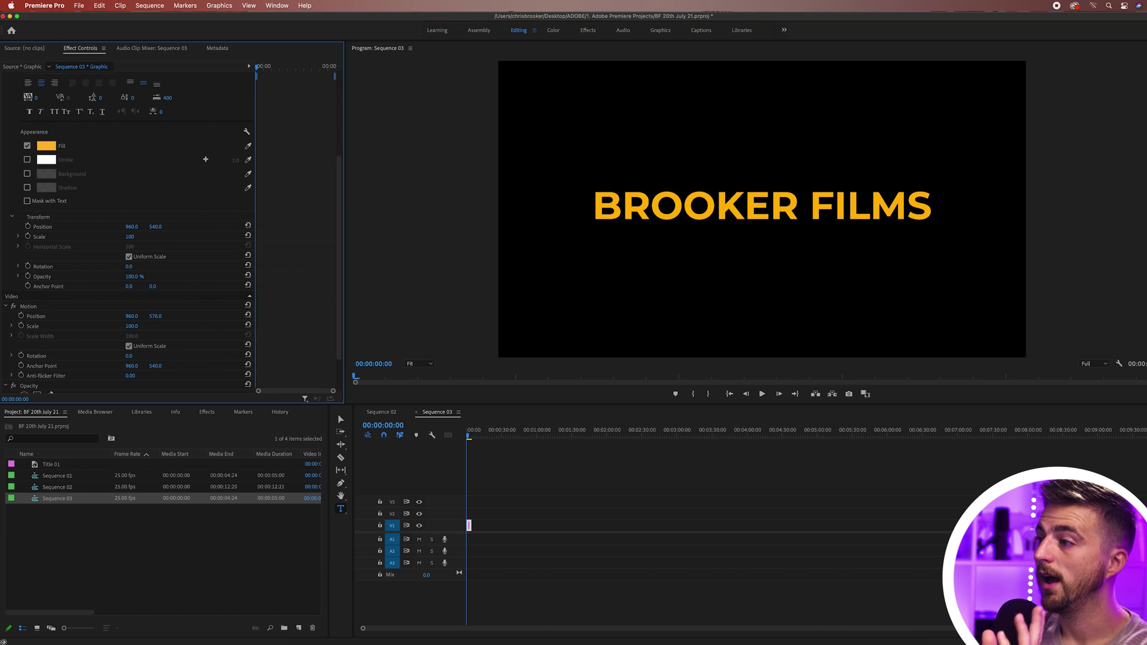
Zoom in on the title clip in the timeline and play the sequence from the start
{"action": "left_click", "coordinate": [520, 488]}
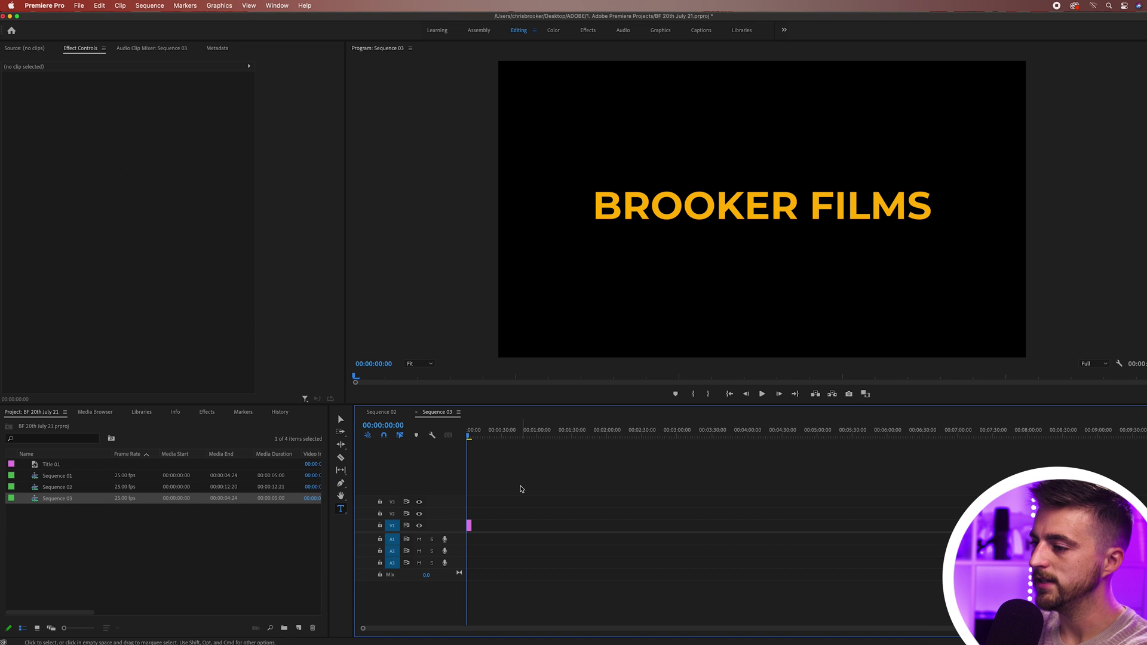
{"action": "key", "text": "equal"}
{"action": "key", "text": "equal"}
{"action": "key", "text": "equal"}
{"action": "key", "text": "equal"}
{"action": "key", "text": "equal"}
{"action": "key", "text": "equal"}
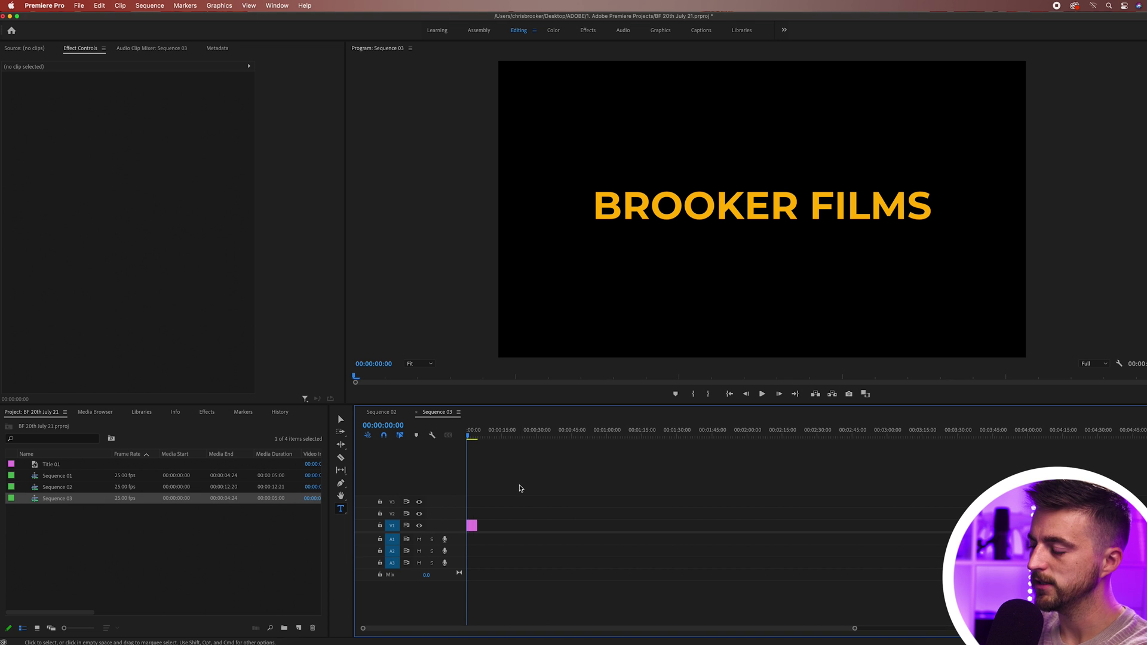
{"action": "key", "text": "space"}
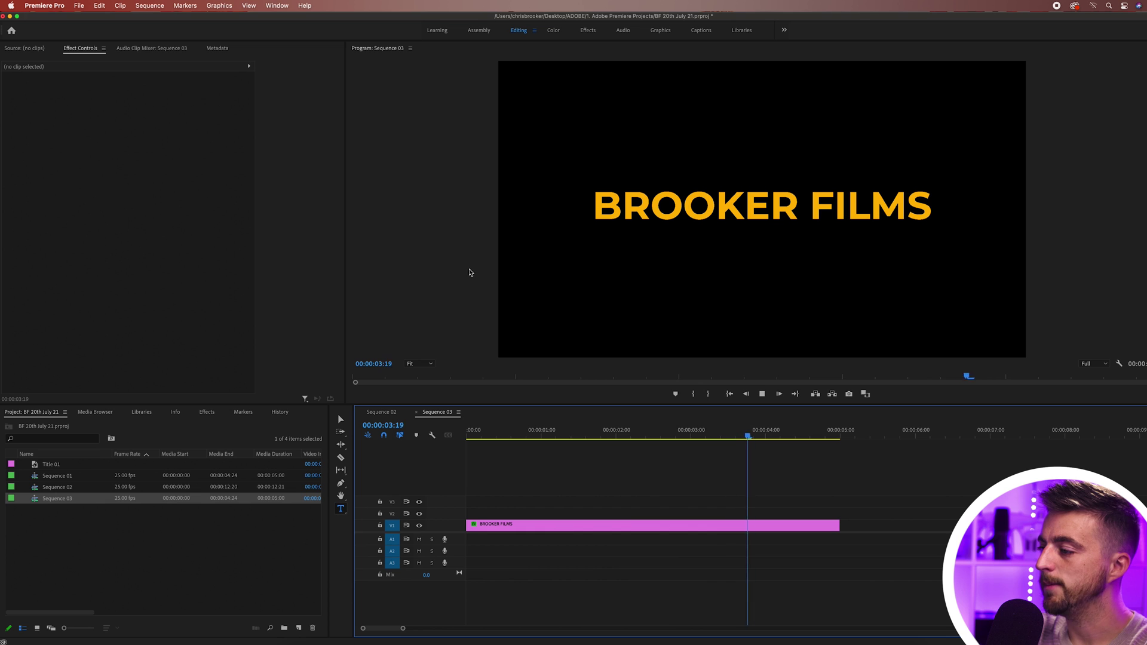
{"action": "key", "text": "space"}
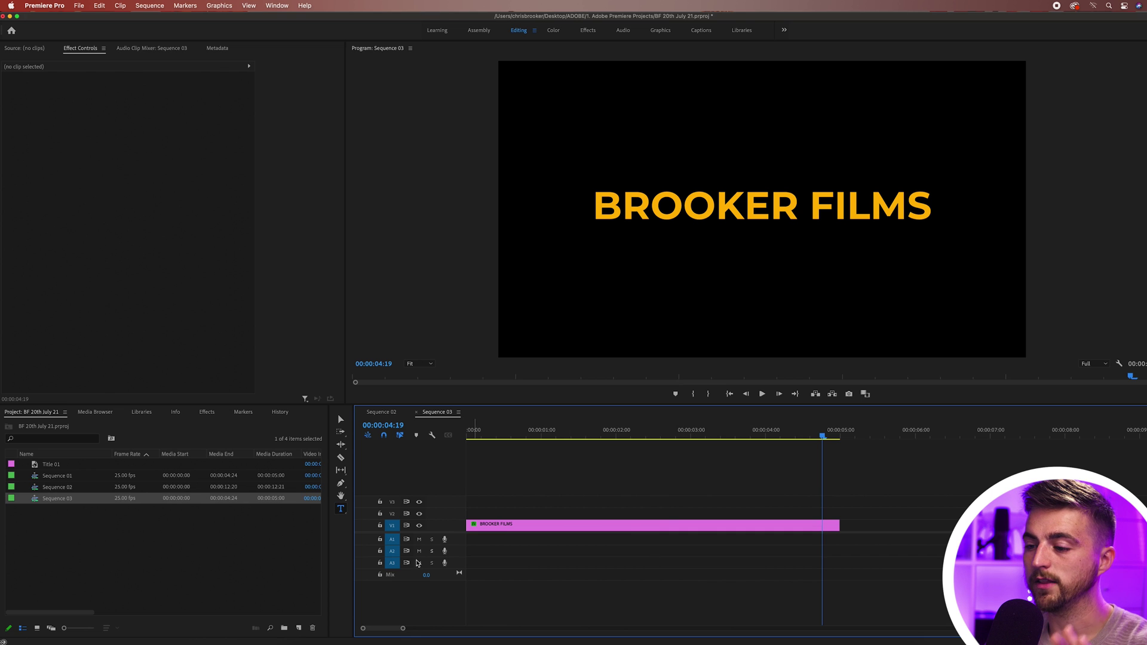
{"action": "left_click", "coordinate": [298, 629]}
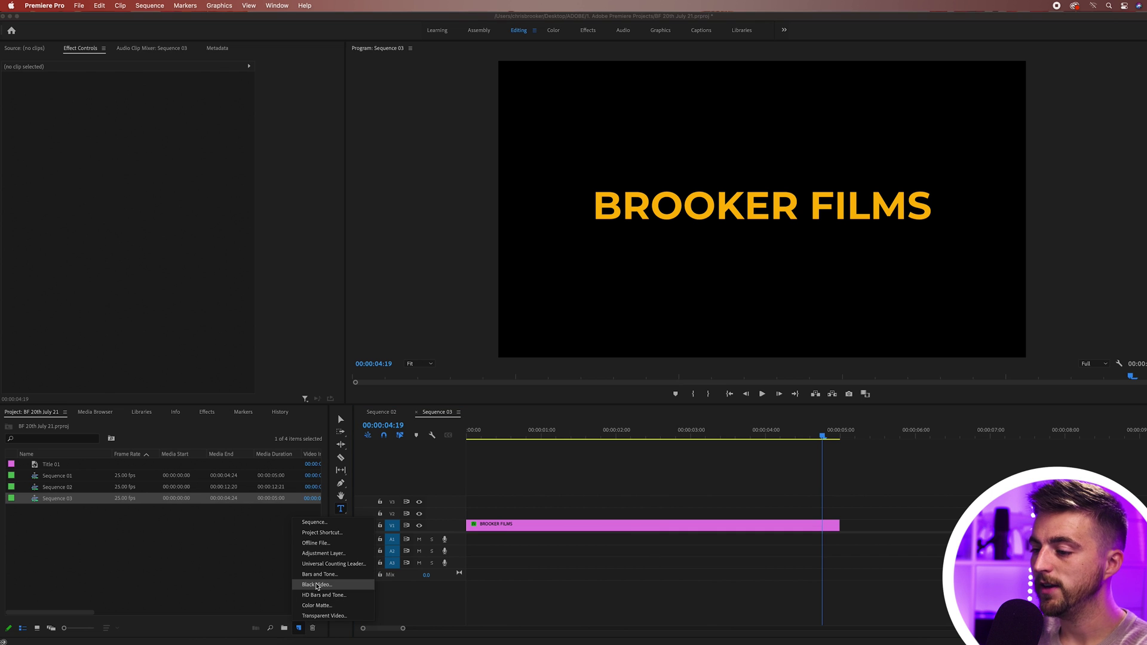
{"action": "left_click", "coordinate": [301, 628]}
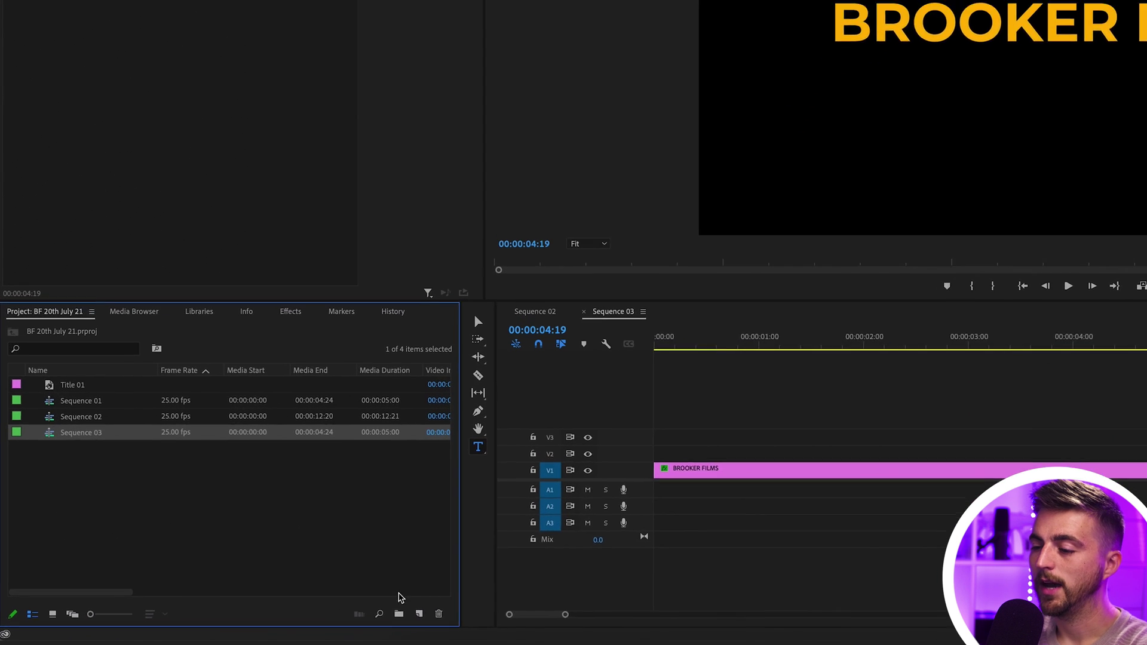
{"action": "right_click", "coordinate": [356, 451]}
{"action": "mouse_move", "coordinate": [459, 398]}
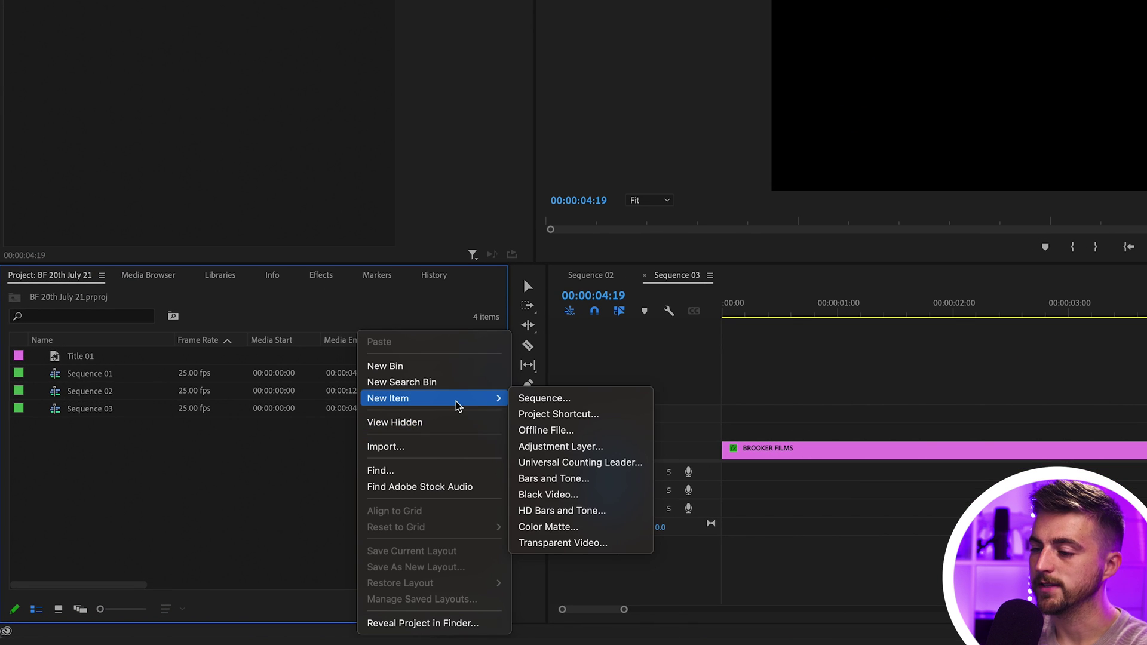
{"action": "left_click", "coordinate": [304, 461]}
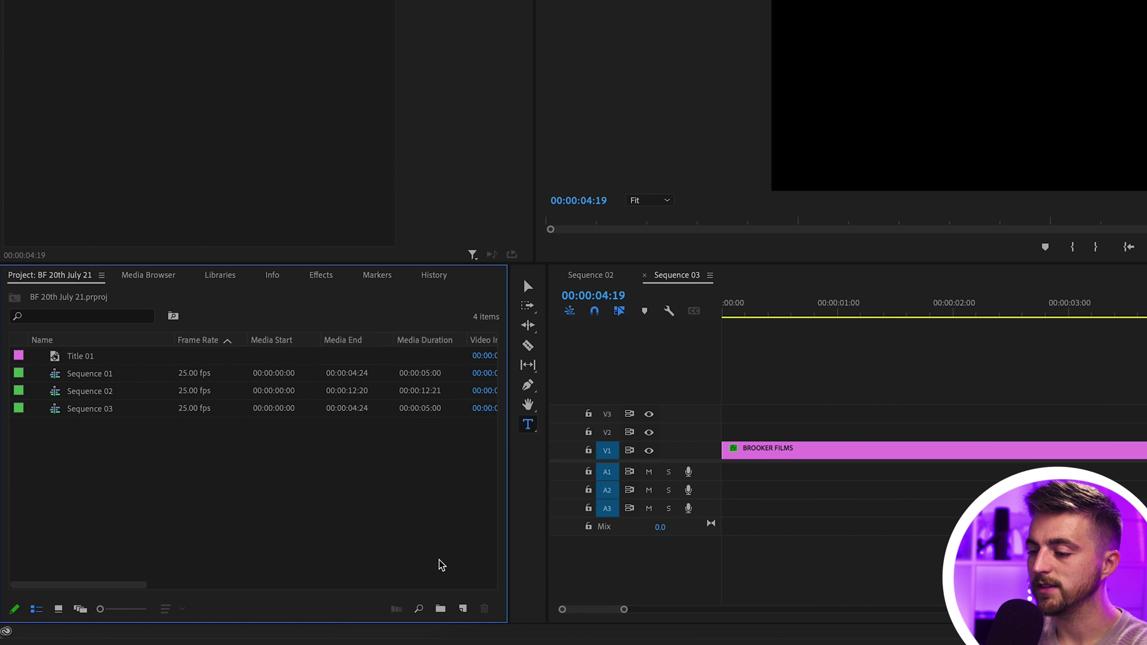
Create a 1920 x 1080 Color Matte in the title's orange, keeping its default name, and place it on V2 above the title
{"action": "left_click", "coordinate": [463, 610]}
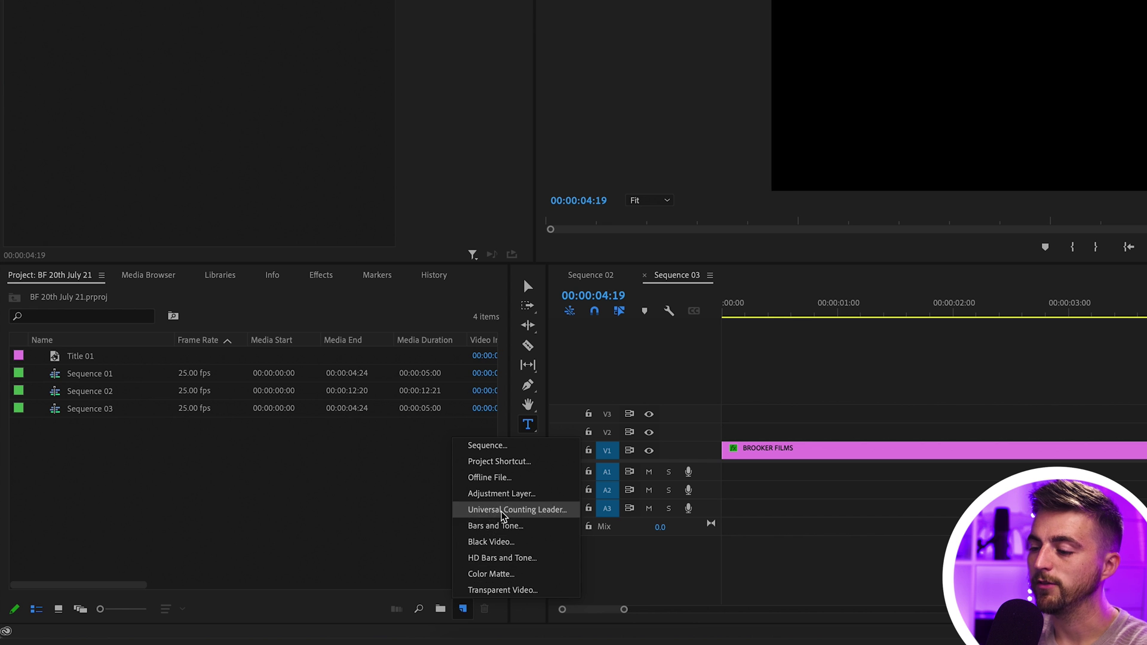
{"action": "left_click", "coordinate": [491, 573]}
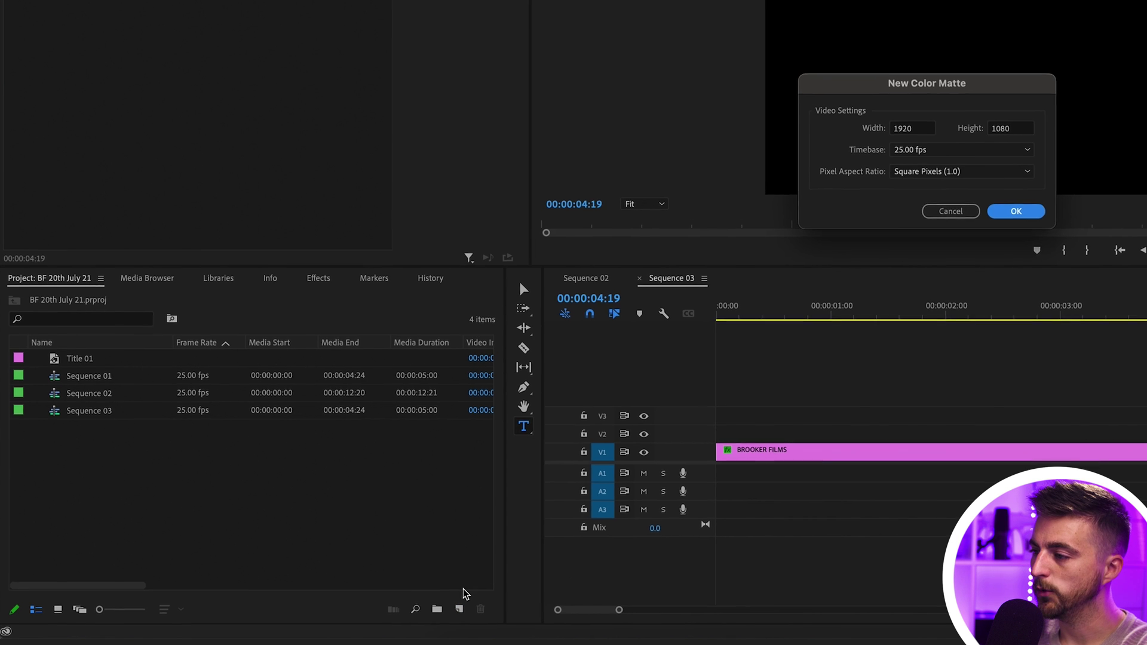
{"action": "left_click", "coordinate": [1015, 211]}
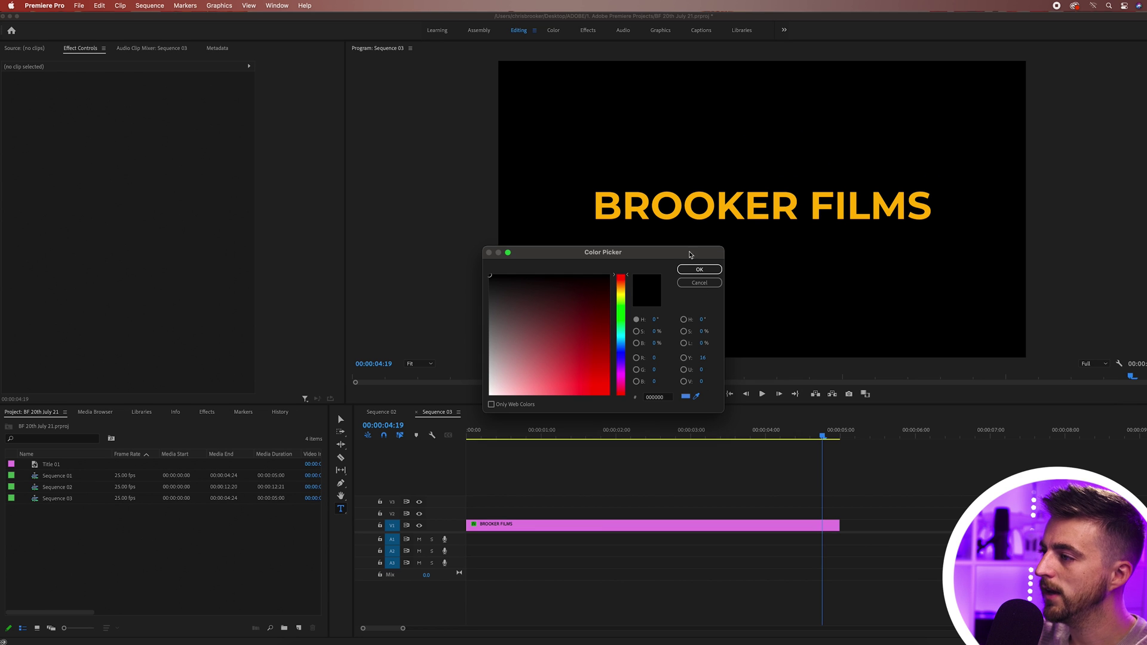
{"action": "left_click", "coordinate": [689, 210]}
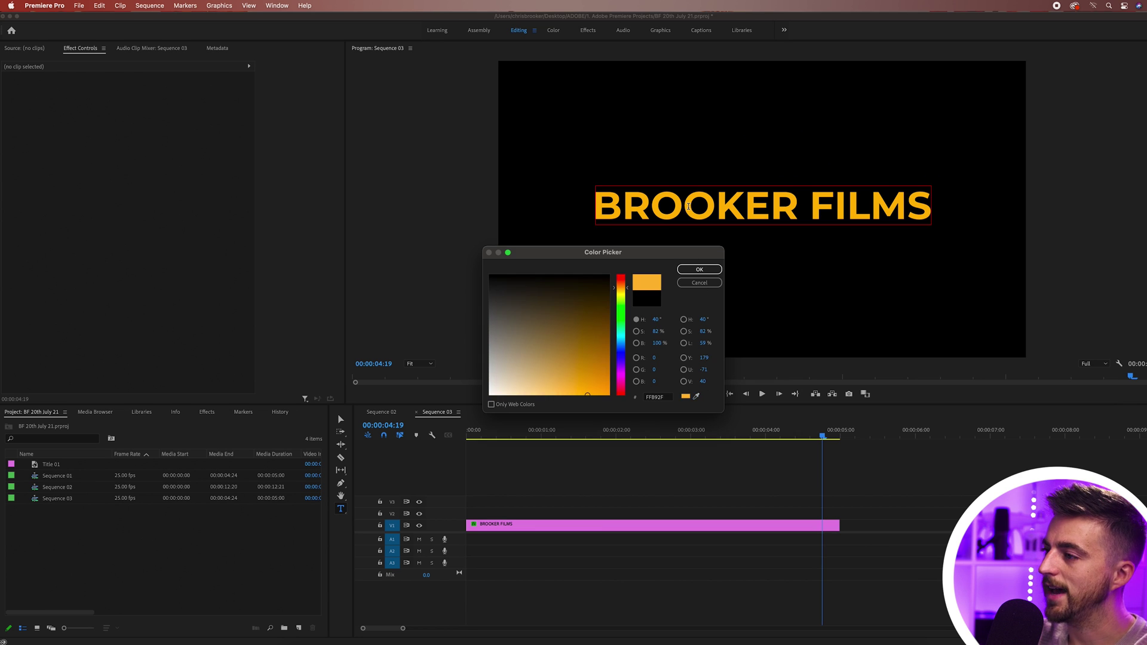
{"action": "left_click", "coordinate": [699, 270]}
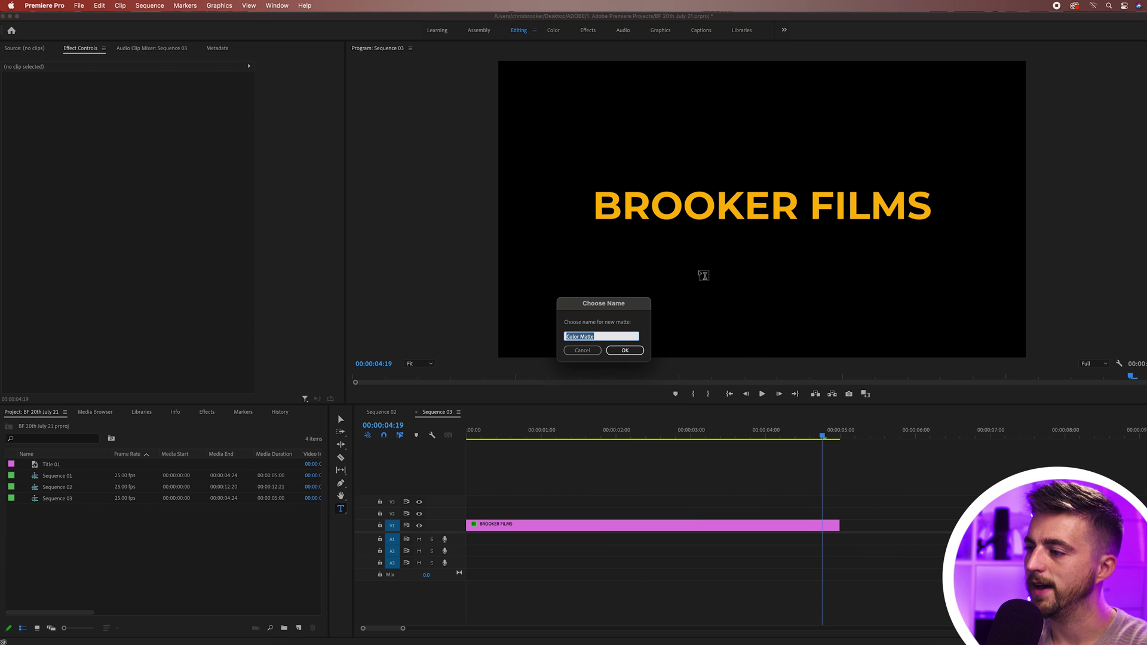
{"action": "left_click", "coordinate": [623, 357]}
{"action": "left_click_drag", "start_coordinate": [249, 469], "coordinate": [524, 514]}
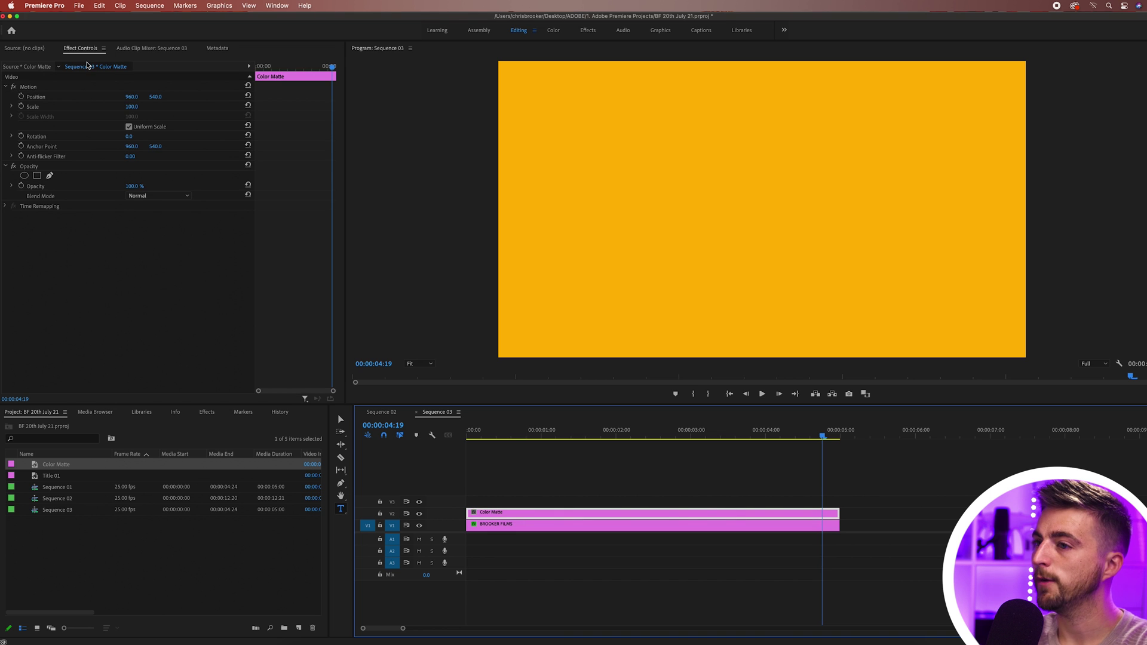
Turn off Uniform Scale for the Color Matte and set its scale height to 16 and scale width to 1
{"action": "left_click", "coordinate": [138, 65]}
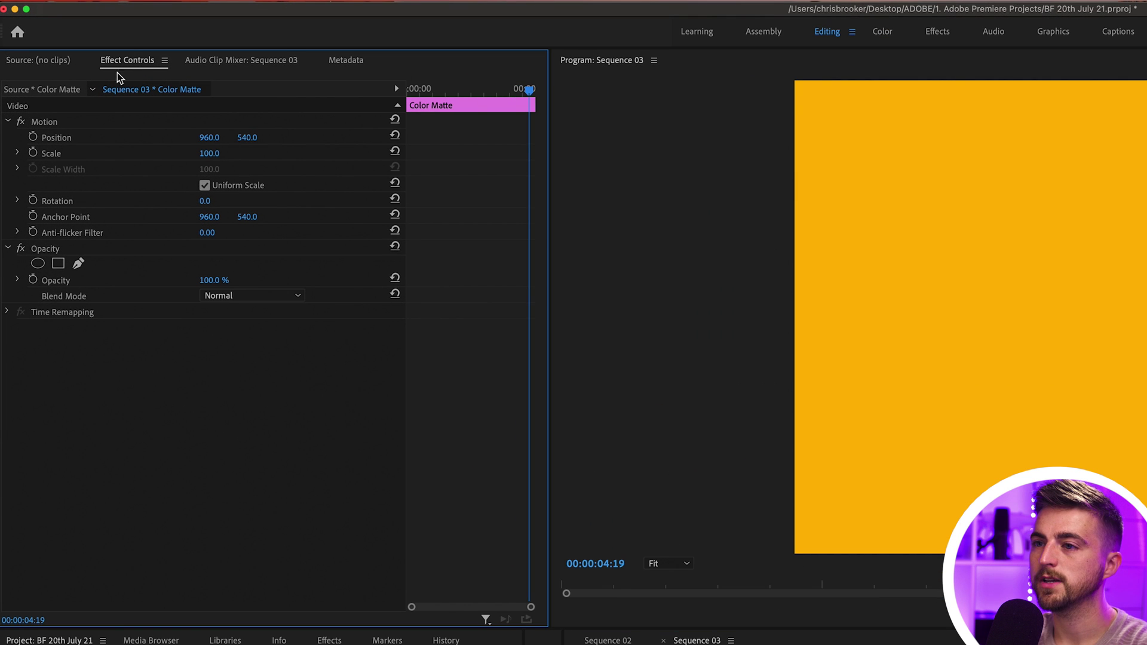
{"action": "left_click", "coordinate": [46, 123]}
{"action": "left_click", "coordinate": [54, 141]}
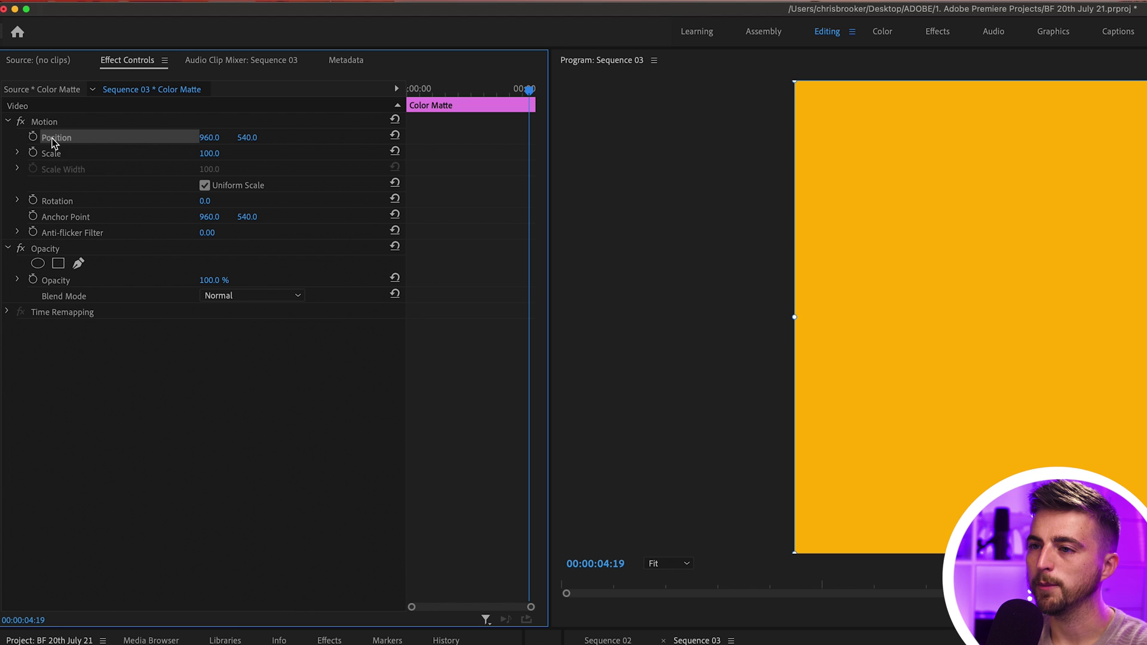
{"action": "left_click", "coordinate": [55, 155]}
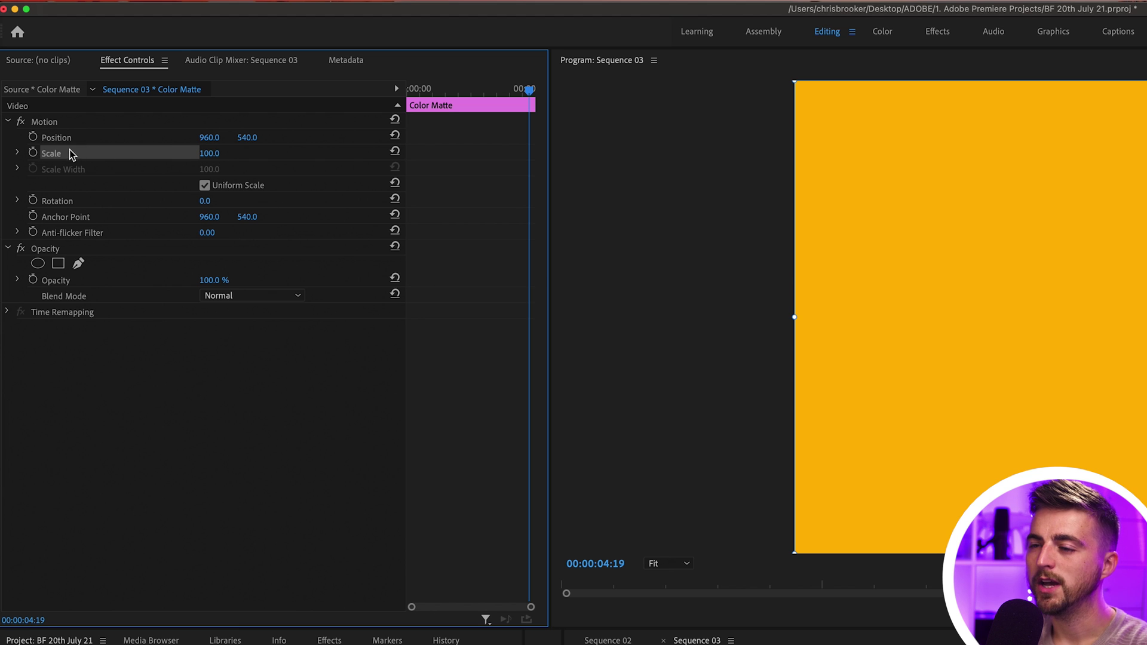
{"action": "left_click", "coordinate": [84, 170]}
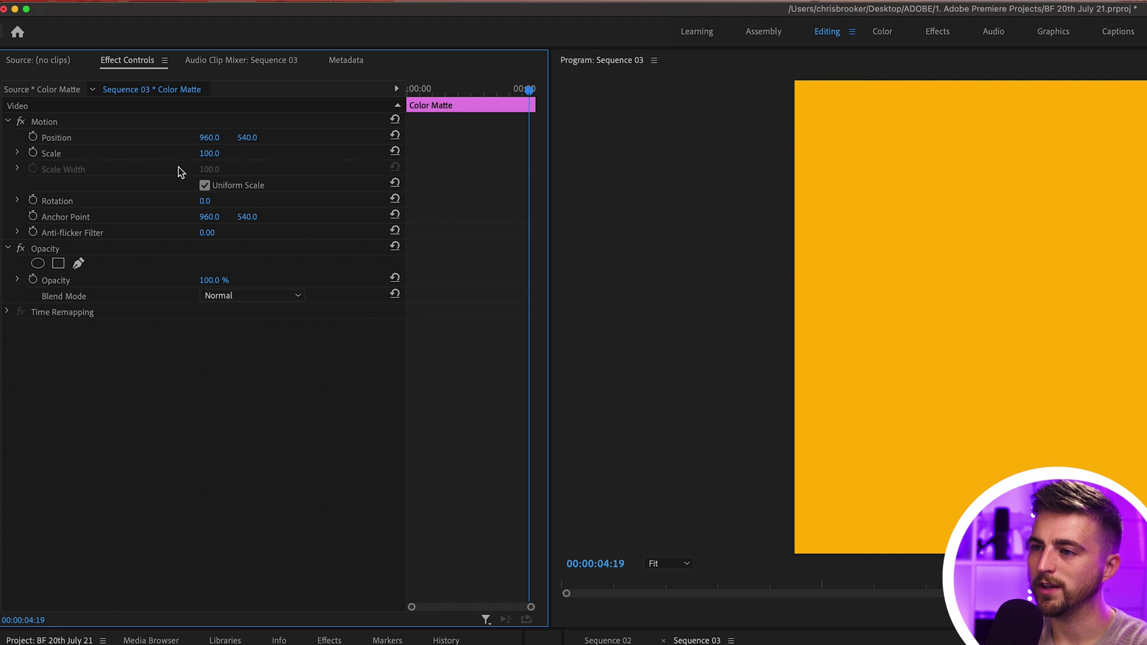
{"action": "left_click", "coordinate": [205, 187]}
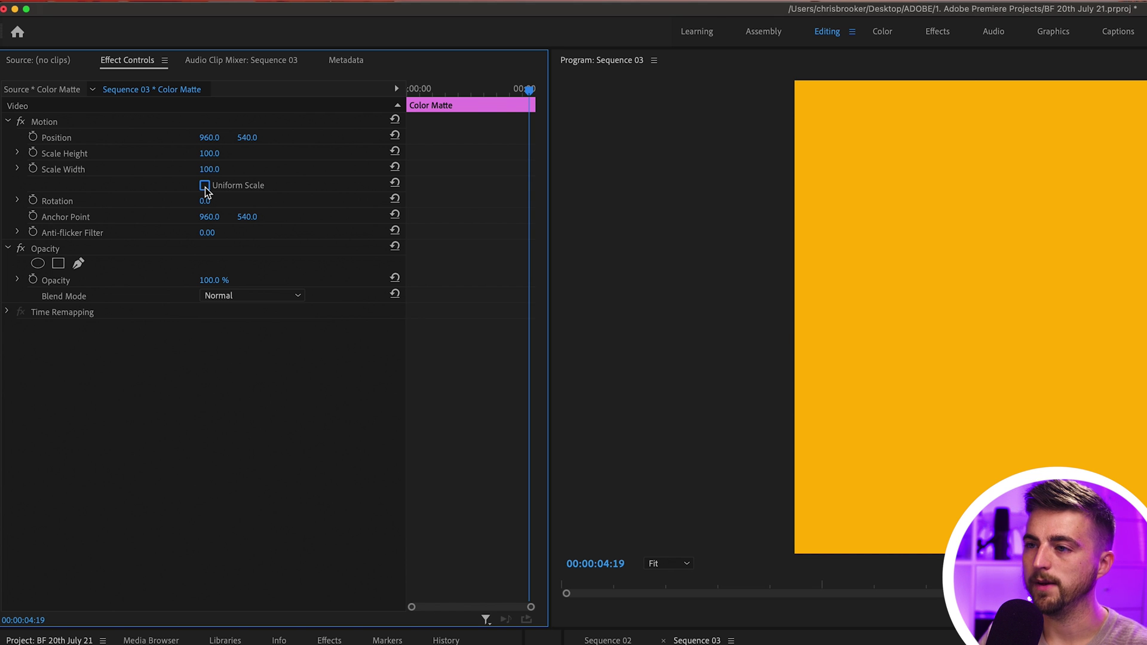
{"action": "left_click_drag", "start_coordinate": [216, 154], "coordinate": [148, 119]}
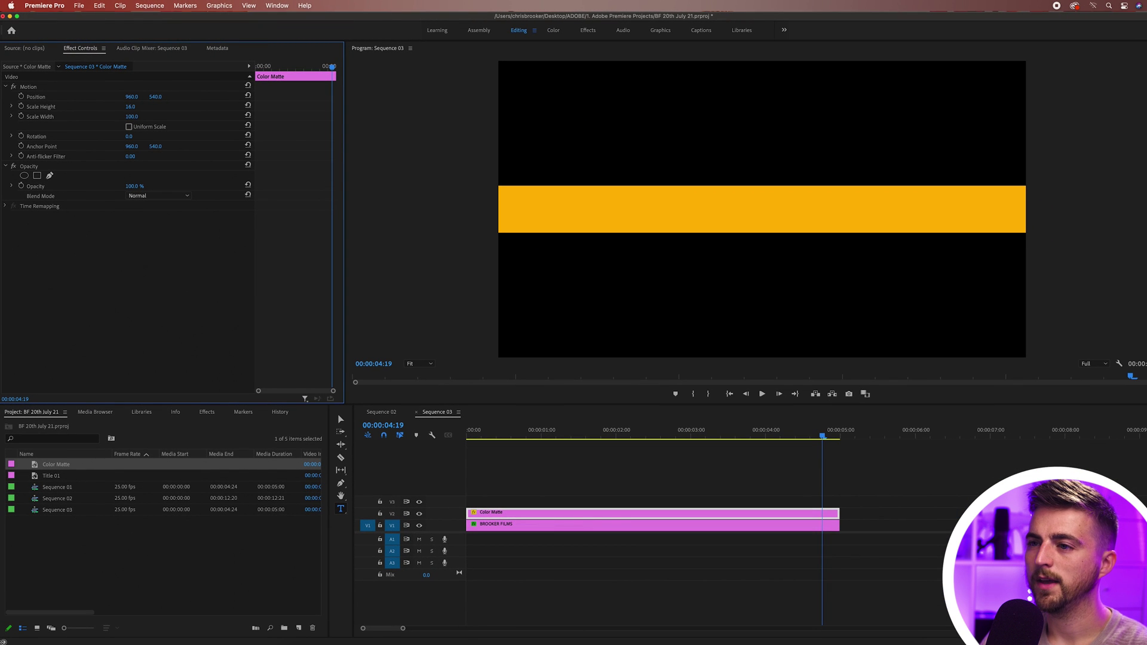
{"action": "left_click", "coordinate": [132, 116]}
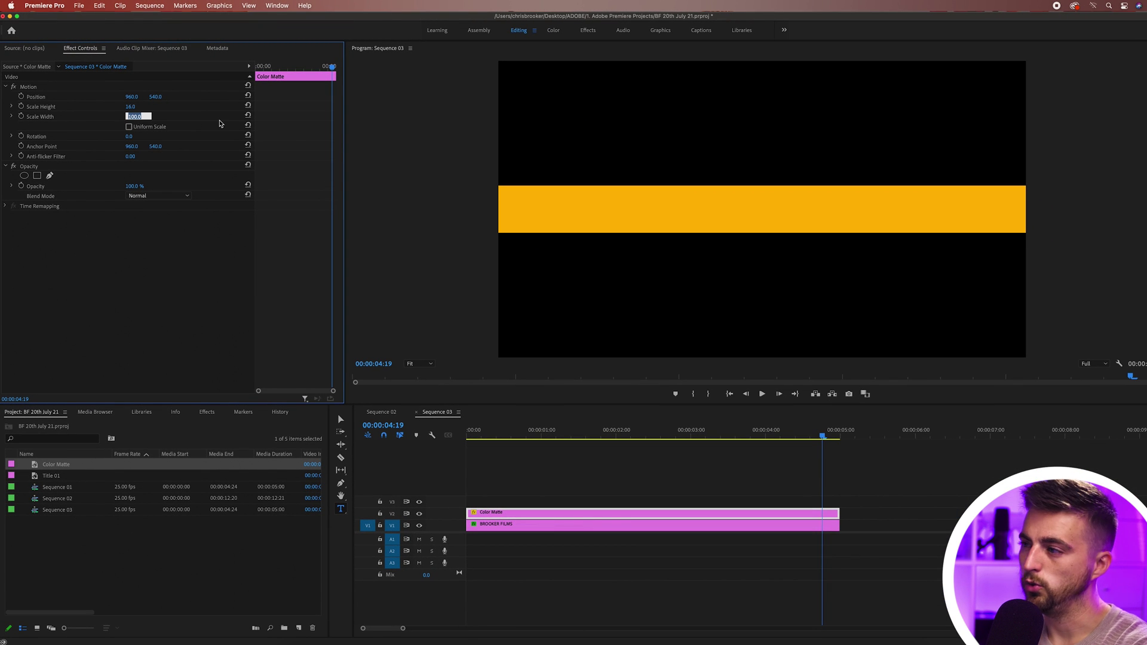
{"action": "type", "text": "1"}
{"action": "key", "text": "Return"}
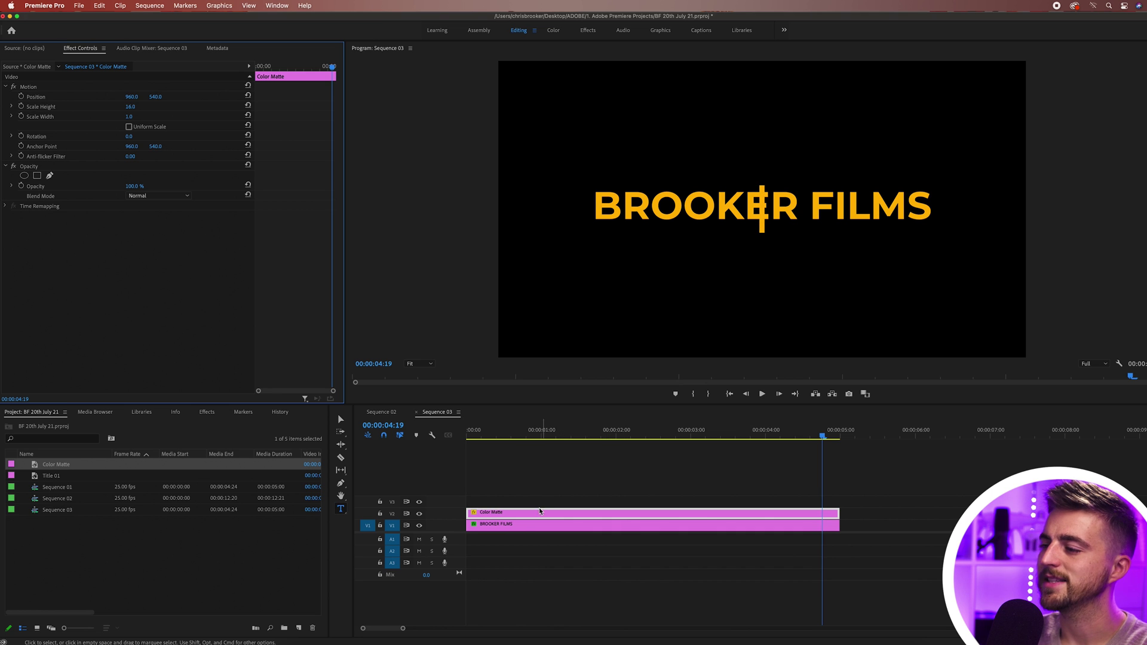
Set the title's Vector Motion vertical position to 554 and move the matte bar to horizontal position 266, before the first letter
{"action": "left_click", "coordinate": [524, 529]}
{"action": "left_click_drag", "start_coordinate": [163, 99], "coordinate": [171, 99]}
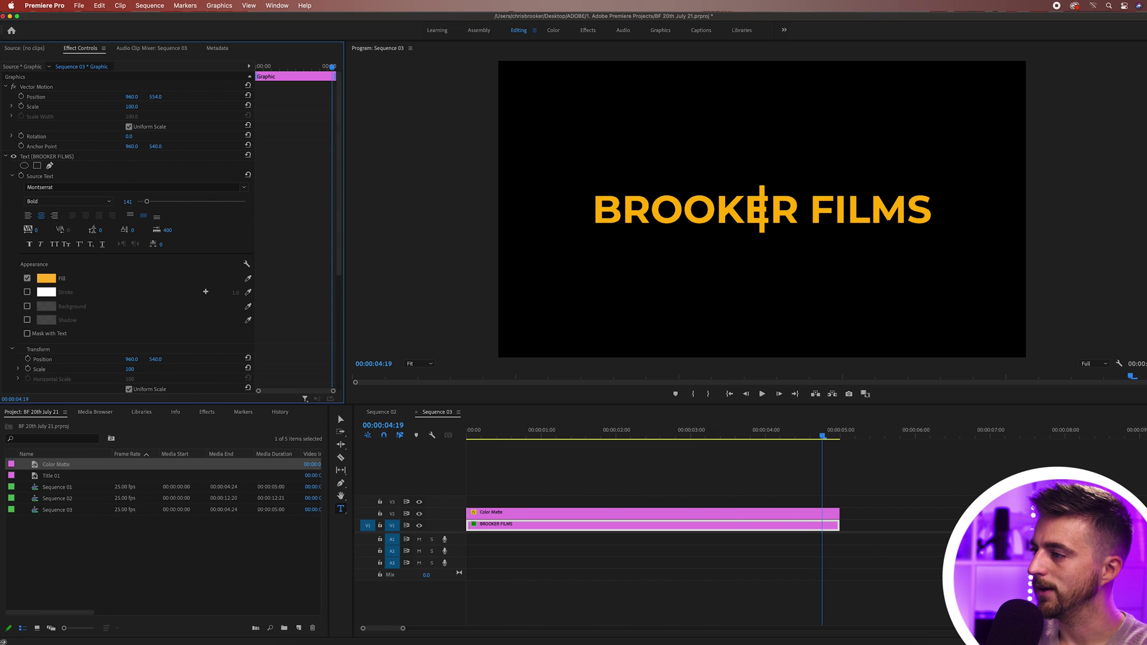
{"action": "left_click", "coordinate": [611, 516]}
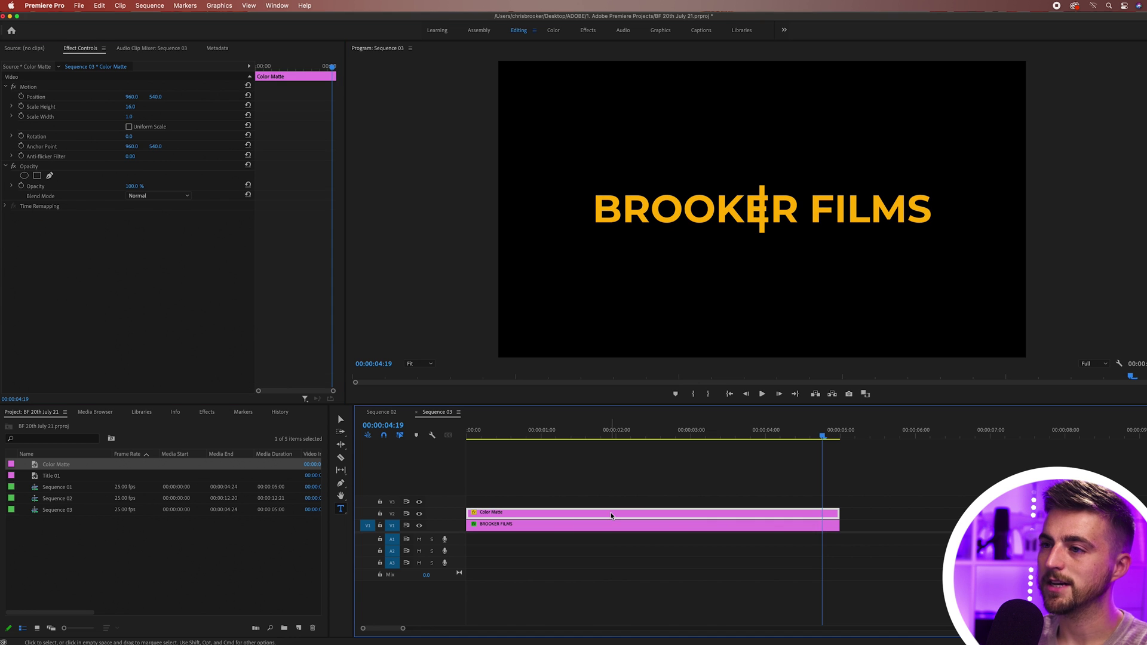
{"action": "left_click_drag", "start_coordinate": [137, 97], "coordinate": [114, 98]}
Set the Color Matte's Scale Width to 0 at 00:00:00:12 and start keyframing it there
{"action": "key", "text": "Home"}
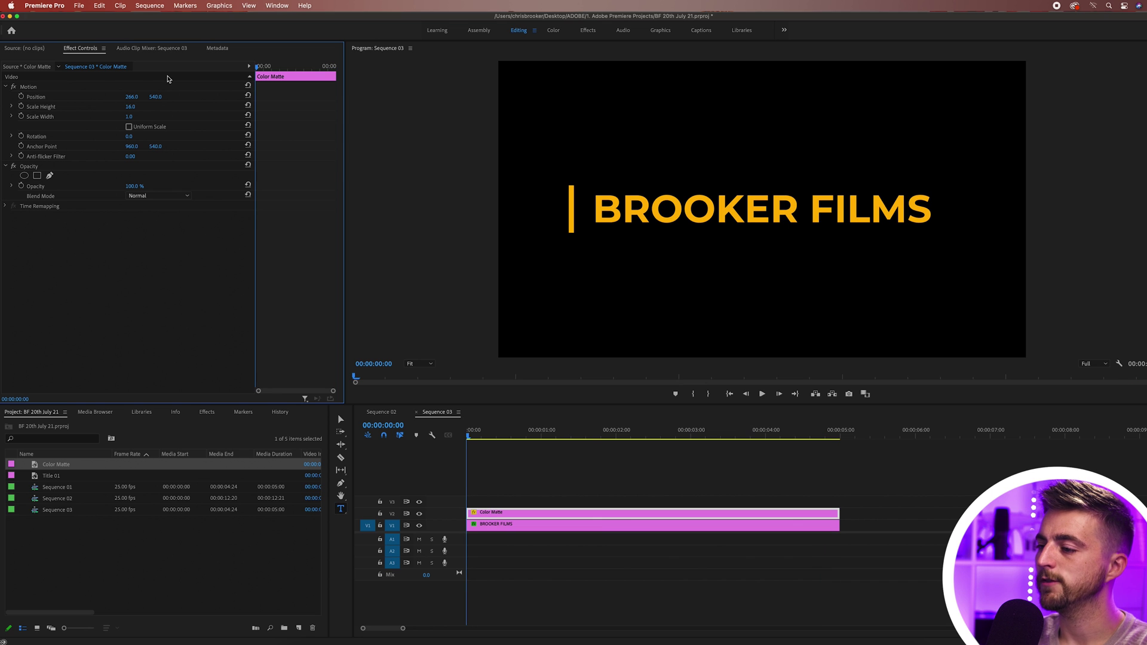
{"action": "left_click_drag", "start_coordinate": [479, 433], "coordinate": [504, 434]}
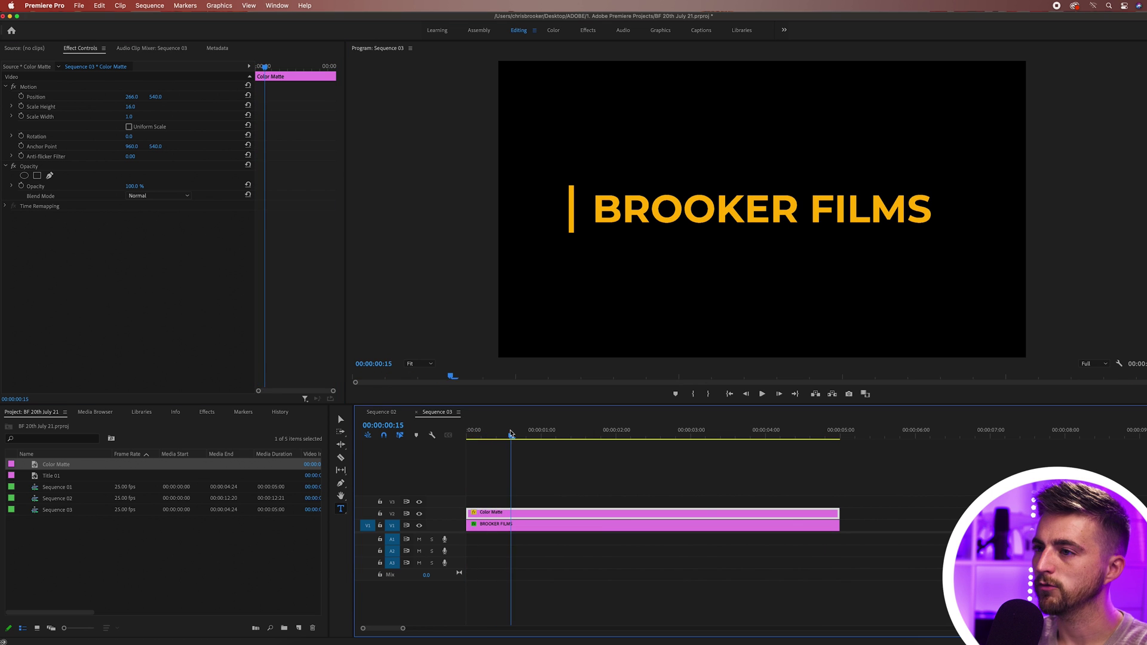
{"action": "left_click", "coordinate": [133, 117]}
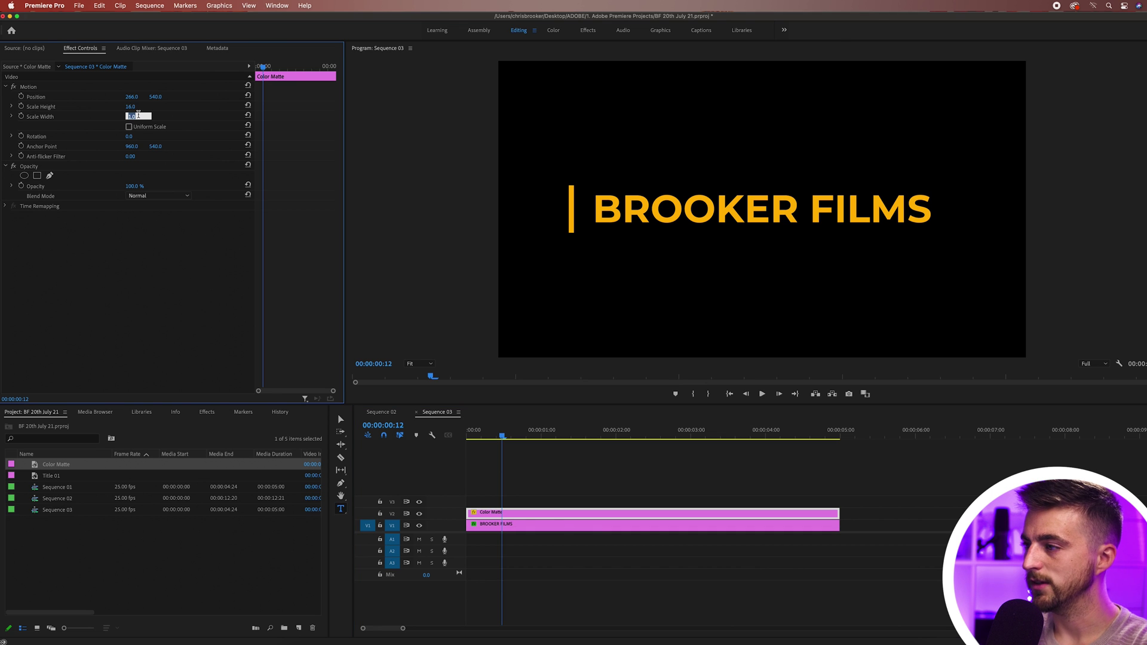
{"action": "type", "text": "0"}
{"action": "key", "text": "Return"}
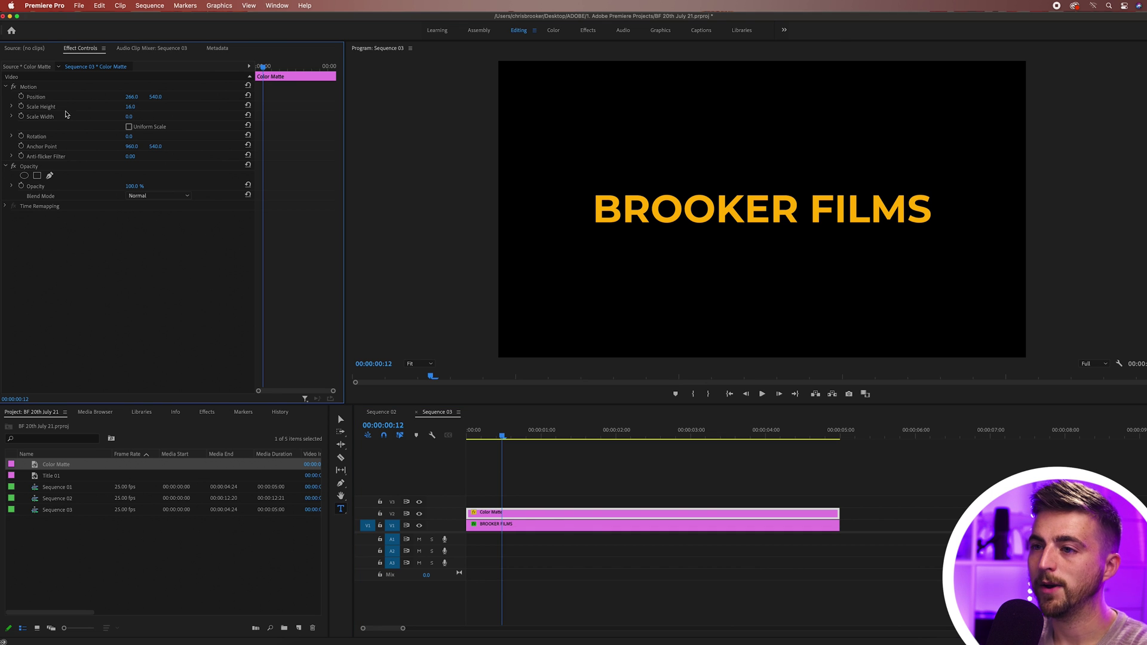
{"action": "left_click", "coordinate": [21, 116]}
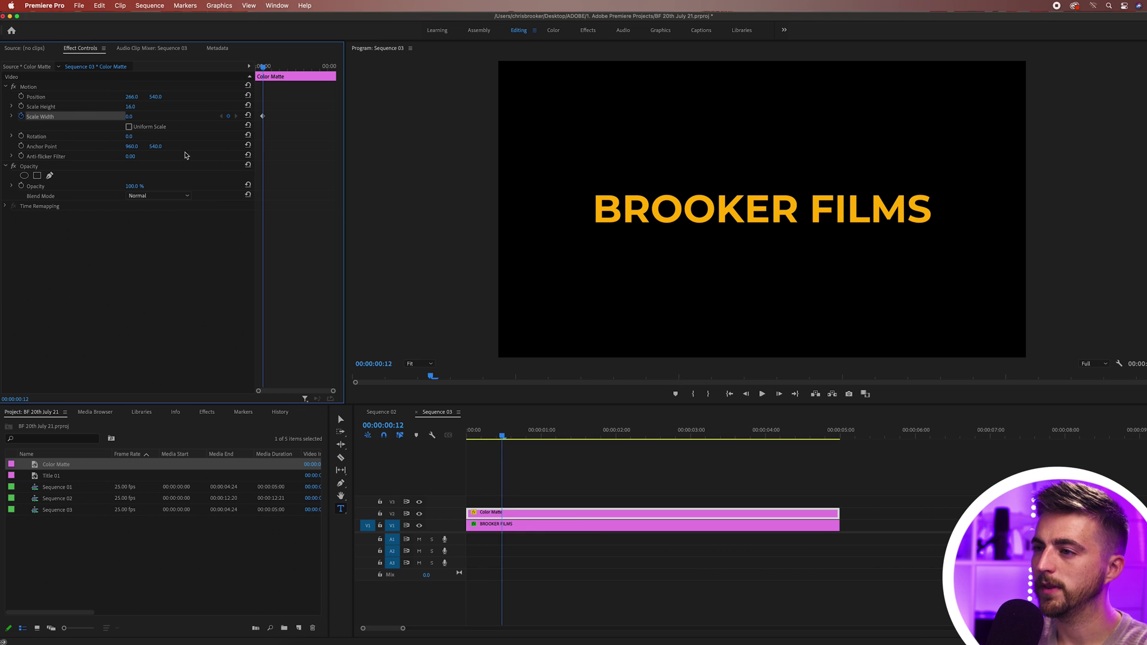
Add a Scale Width keyframe of 3 for the matte bar six frames further on, at 00:00:00:18
{"action": "left_click", "coordinate": [294, 175]}
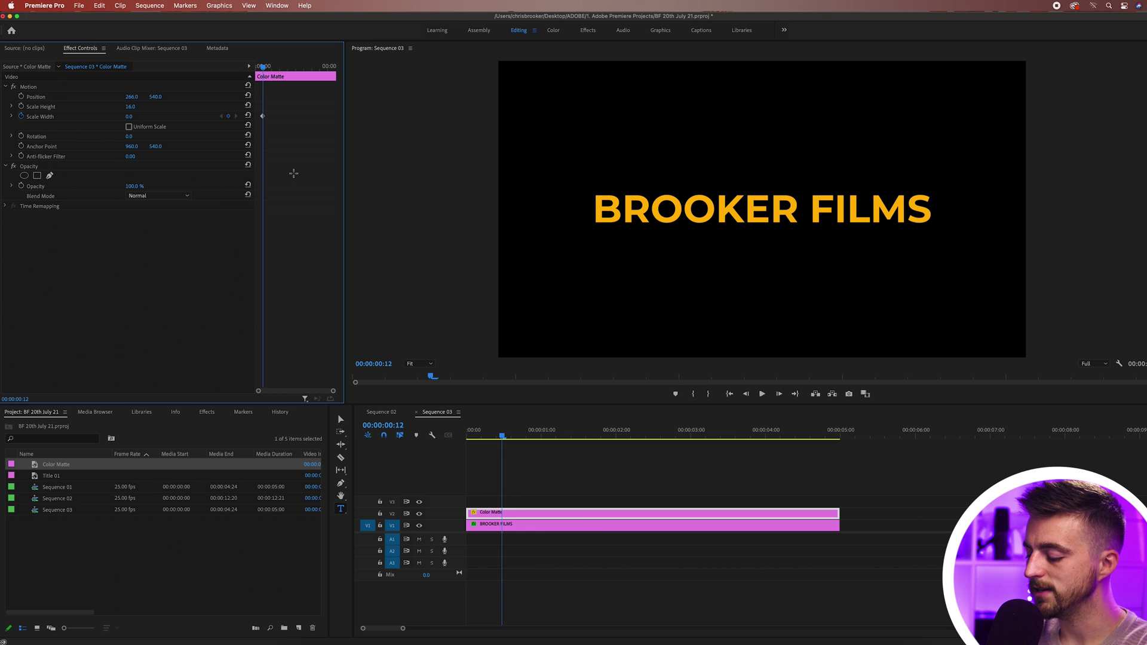
{"action": "key", "text": "Right"}
{"action": "key", "text": "Right"}
{"action": "key", "text": "Right"}
{"action": "key", "text": "Right"}
{"action": "key", "text": "Right"}
{"action": "key", "text": "Right"}
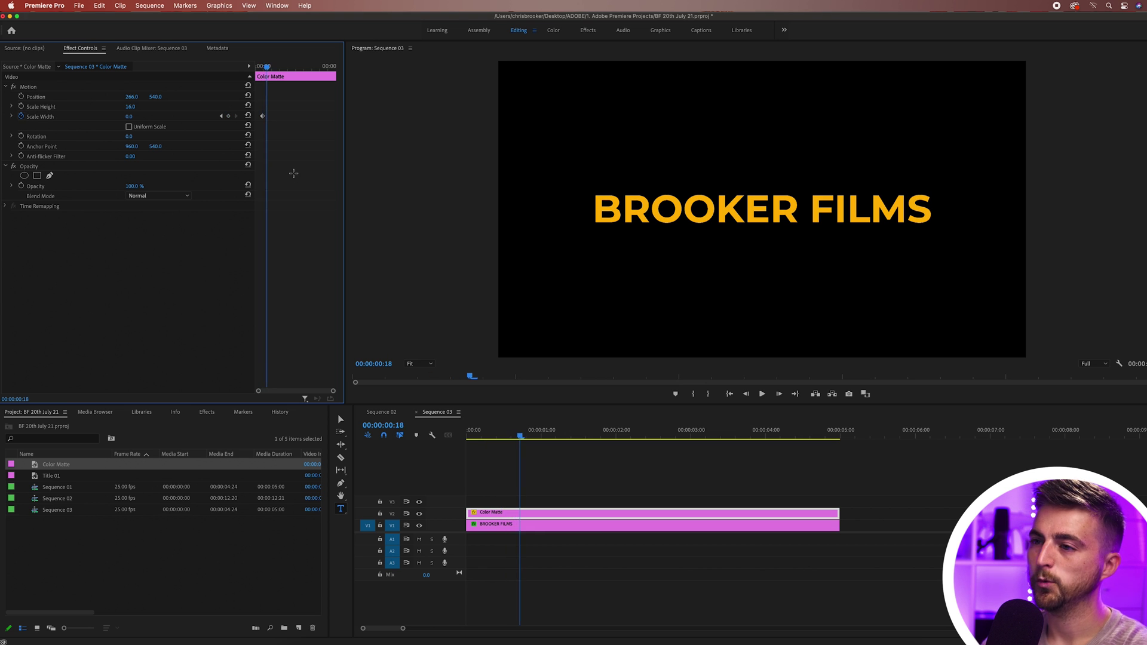
{"action": "left_click", "coordinate": [129, 116]}
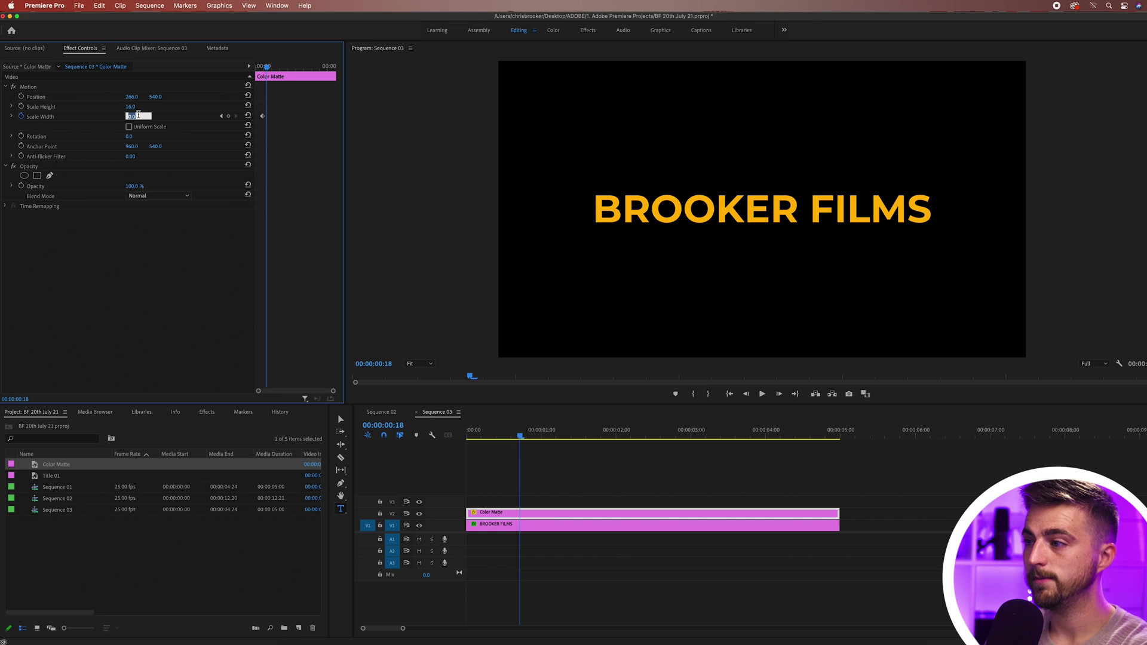
{"action": "type", "text": "3"}
{"action": "key", "text": "Return"}
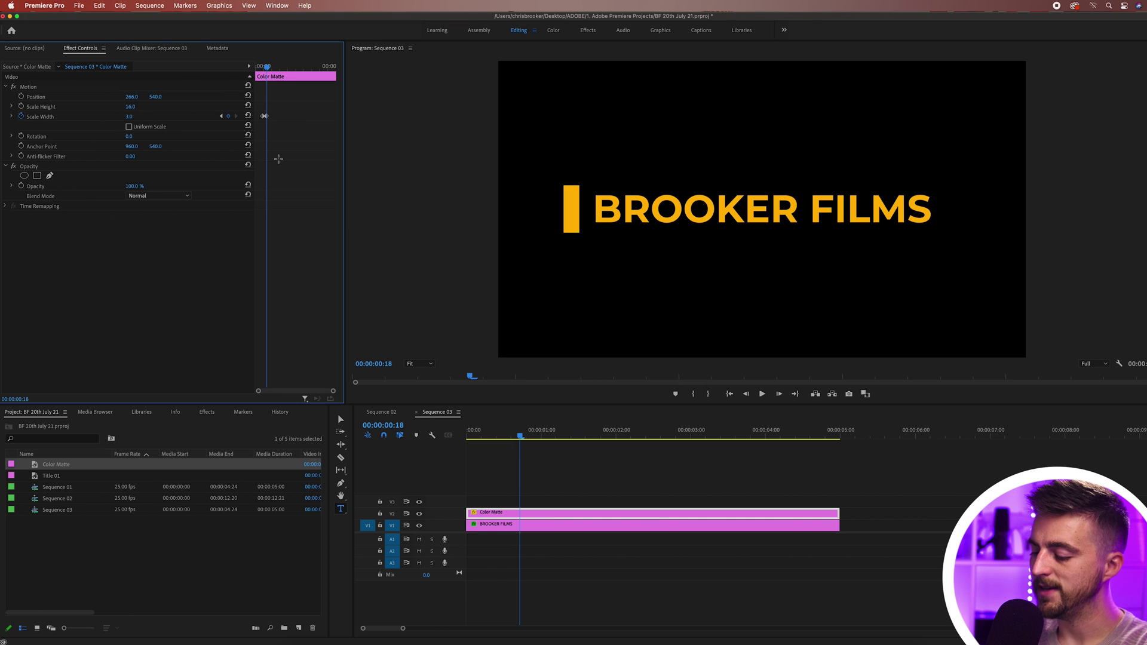
Add a third Scale Width keyframe at 00:00:01:02, bringing the matte bar to a width of 1
{"action": "key", "text": "Right"}
{"action": "key", "text": "Right"}
{"action": "key", "text": "Right"}
{"action": "key", "text": "Right"}
{"action": "key", "text": "Right"}
{"action": "key", "text": "Right"}
{"action": "key", "text": "Right"}
{"action": "key", "text": "Right"}
{"action": "key", "text": "Right"}
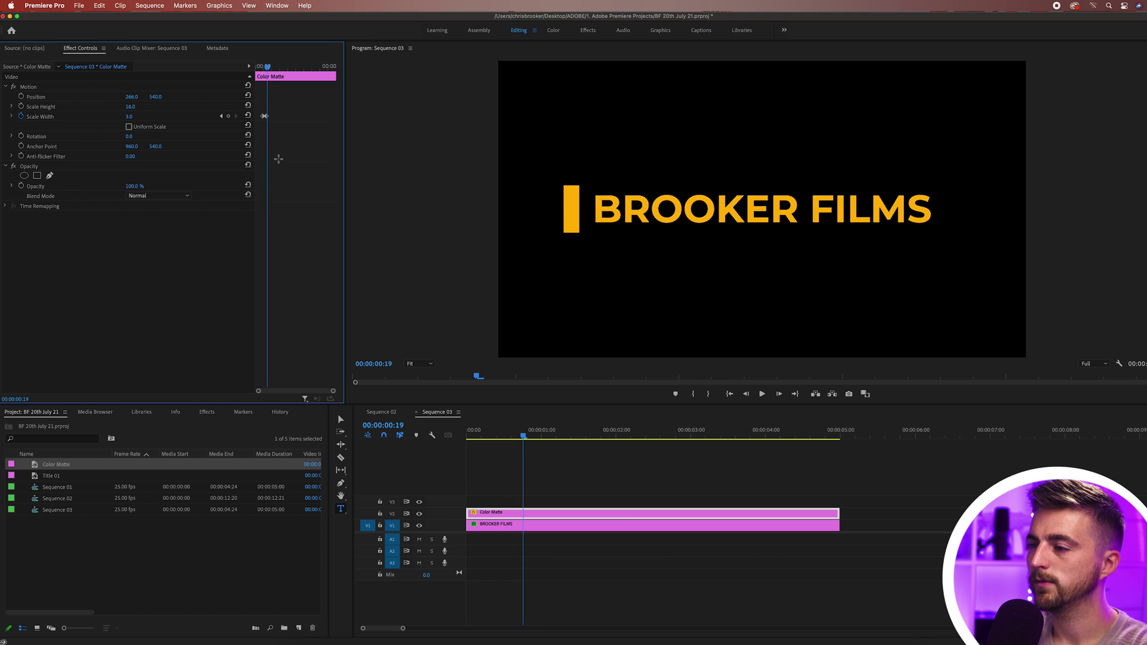
{"action": "left_click", "coordinate": [129, 116]}
{"action": "type", "text": "1"}
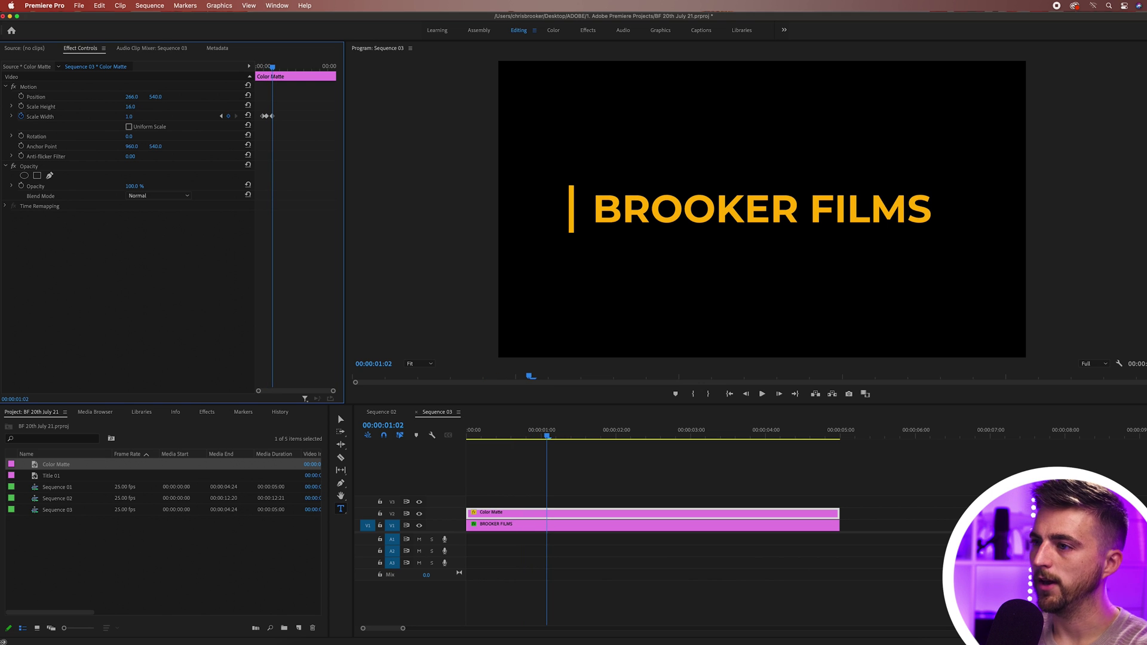
Play back the matte bar's Scale Width animation
{"action": "mouse_move", "coordinate": [268, 69]}
{"action": "left_mouse_down"}
{"action": "mouse_move", "coordinate": [246, 66]}
{"action": "mouse_move", "coordinate": [267, 66]}
{"action": "left_mouse_up"}
{"action": "key", "text": "space"}
{"action": "key", "text": "space"}
Tighten the spacing of the three Scale Width keyframes so the bar pops in faster, previewing the timing
{"action": "key", "text": "equal"}
{"action": "key", "text": "equal"}
{"action": "key", "text": "minus"}
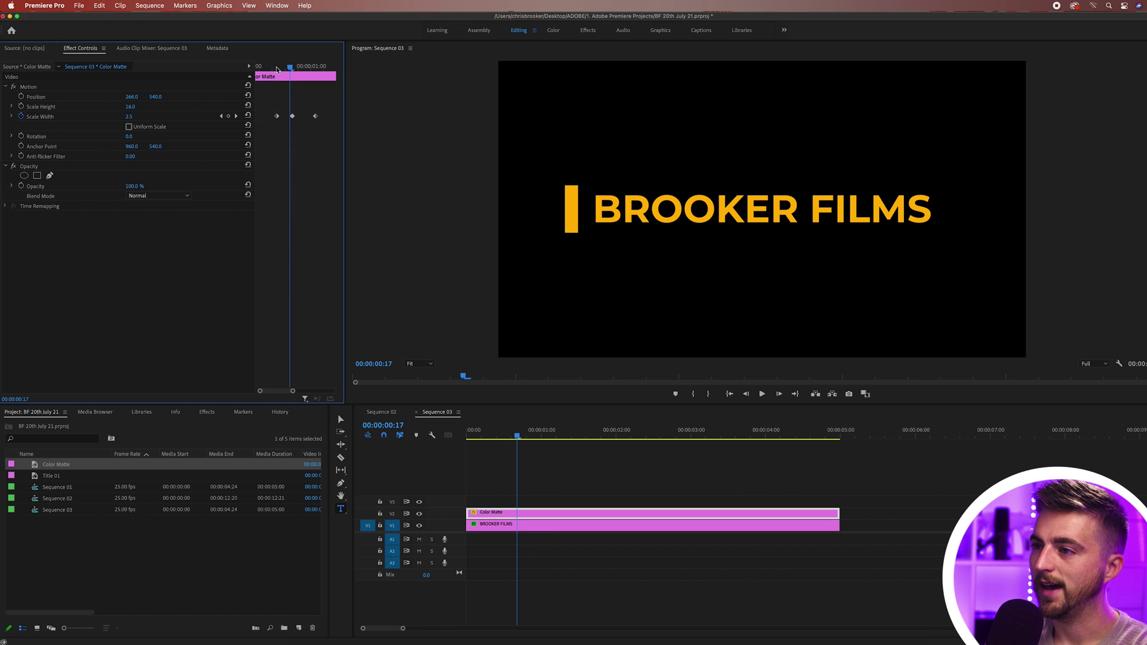
{"action": "key", "text": "Home"}
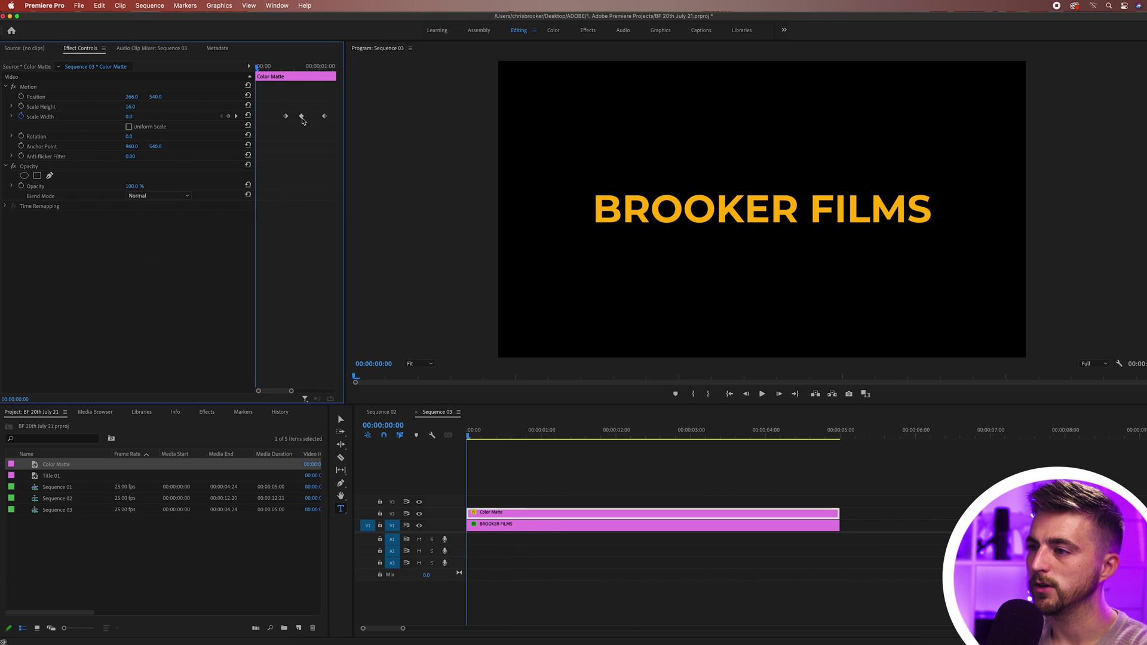
{"action": "left_click_drag", "start_coordinate": [300, 117], "coordinate": [306, 116]}
{"action": "left_click", "coordinate": [276, 67]}
{"action": "left_click", "coordinate": [293, 116]}
{"action": "key", "text": "space"}
{"action": "left_click", "coordinate": [268, 67]}
{"action": "left_click_drag", "start_coordinate": [286, 117], "coordinate": [284, 119]}
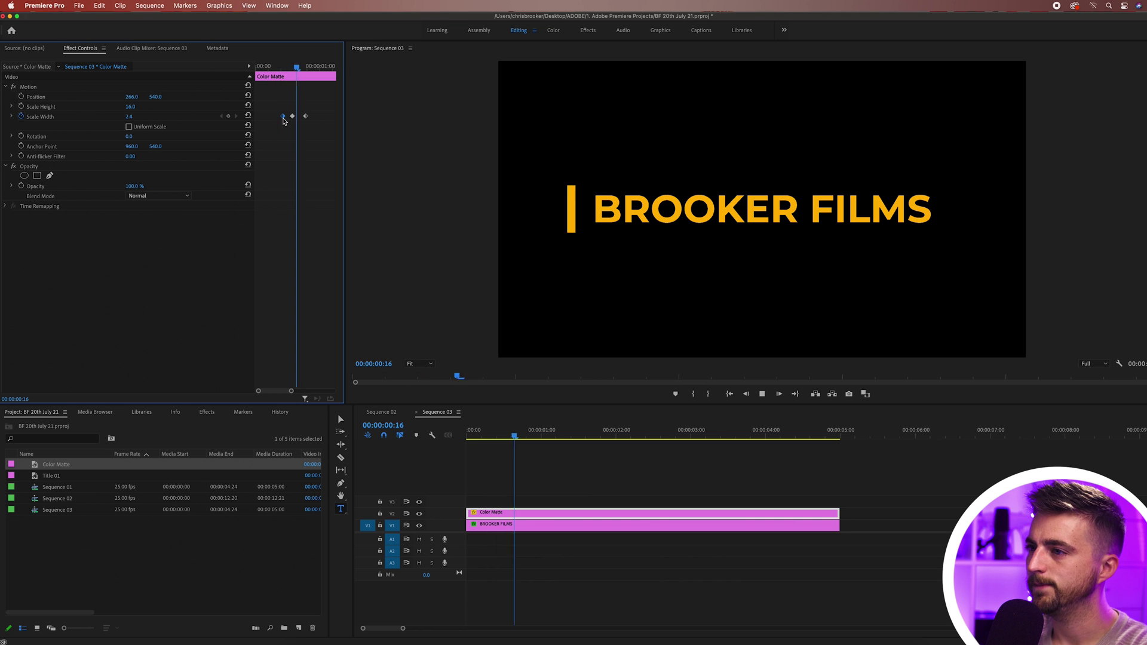
Play the sequence from the start to check the bar's quicker entrance
{"action": "left_click", "coordinate": [271, 67]}
{"action": "key", "text": "space"}
{"action": "key", "text": "space"}
{"action": "key", "text": "backslash"}
{"action": "key", "text": "Home"}
{"action": "key", "text": "space"}
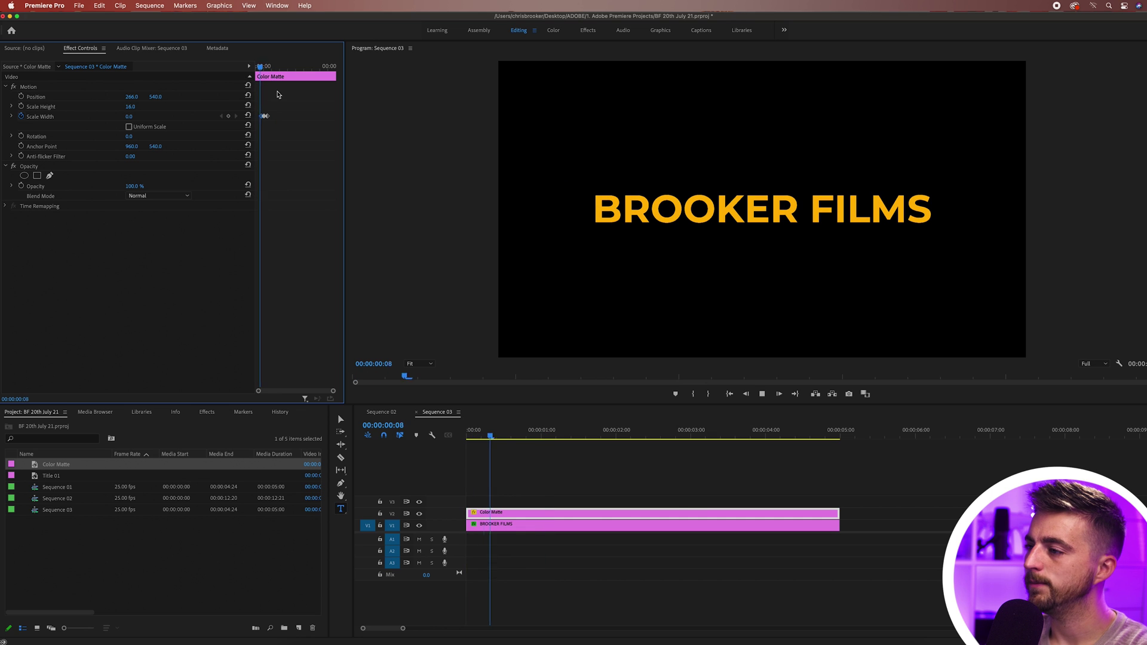
{"action": "key", "text": "space"}
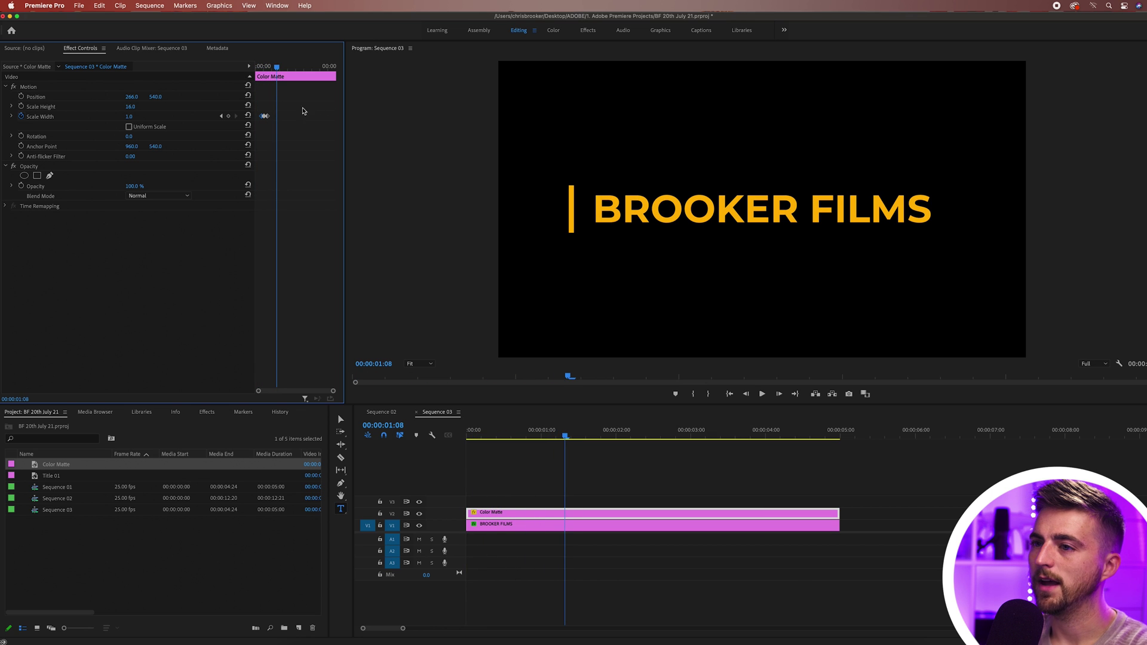
Keyframe the matte bar's horizontal position from 266 at 00:00:01:08 to 1693 at 00:00:03:09, past the title's last letter
{"action": "left_click", "coordinate": [21, 97]}
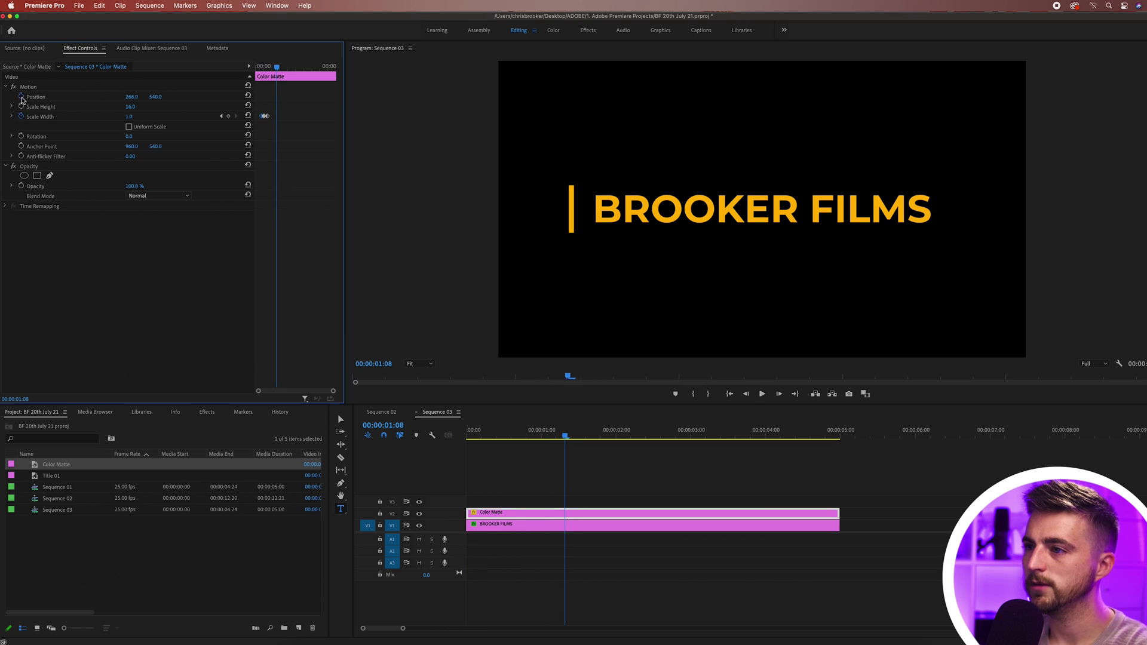
{"action": "left_click", "coordinate": [566, 439]}
{"action": "key", "text": "space"}
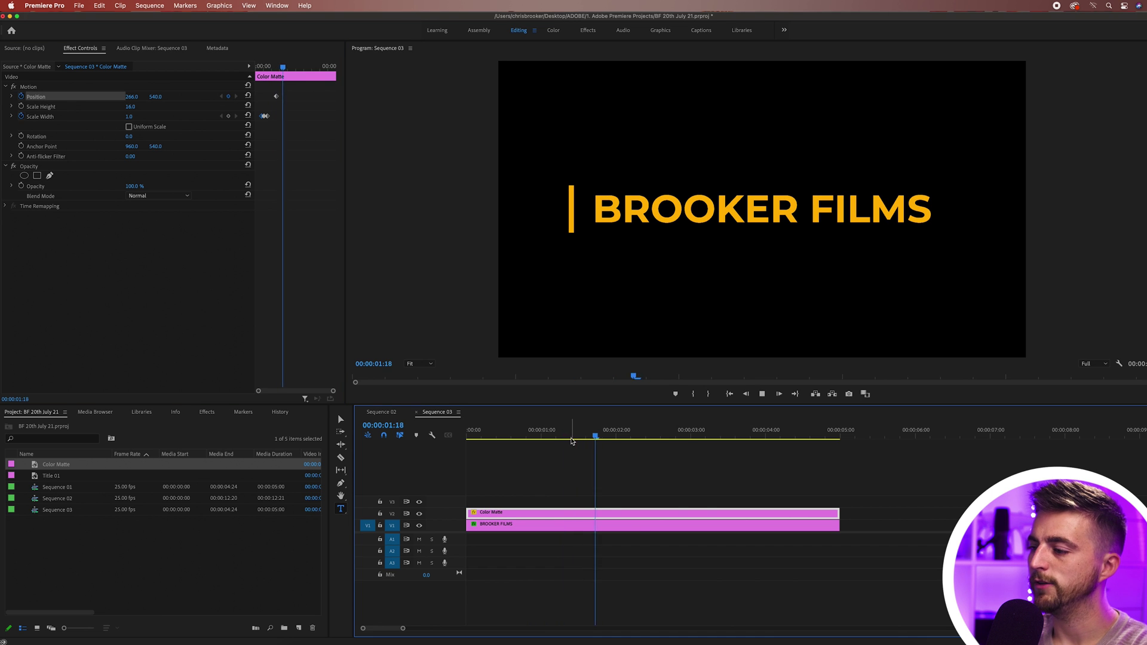
{"action": "key", "text": "space"}
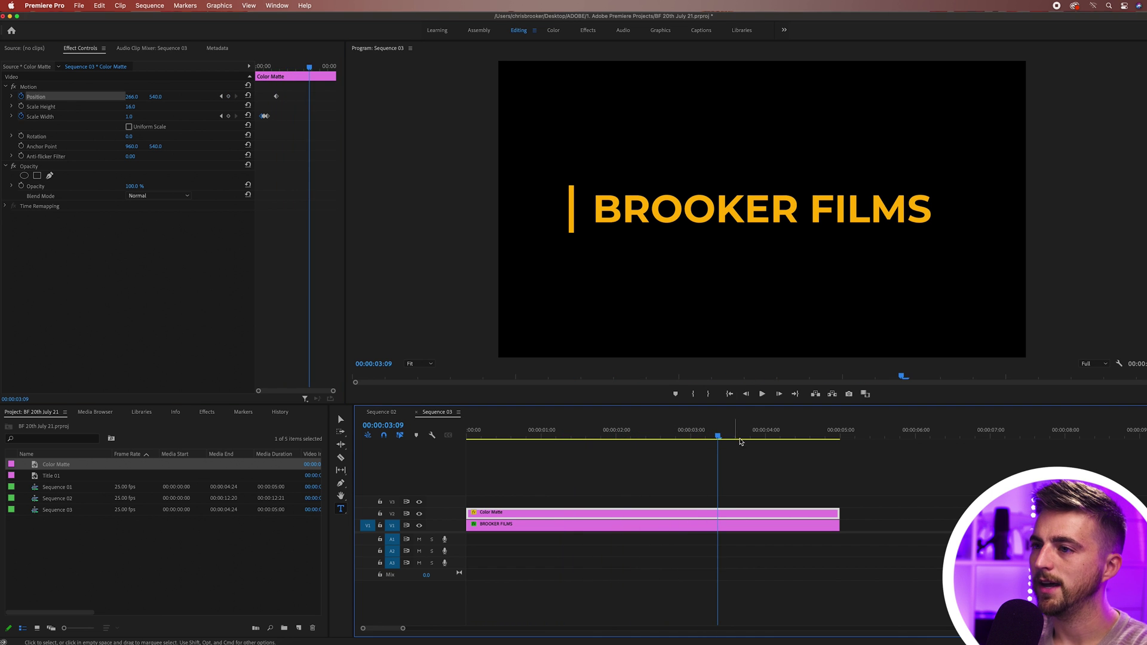
{"action": "left_click_drag", "start_coordinate": [136, 98], "coordinate": [132, 98]}
Keyframe the bar's exit by holding Scale Width at 1 at 00:00:04:02 and reducing it to 0 at 00:00:04:07
{"action": "key", "text": "space"}
{"action": "key", "text": "space"}
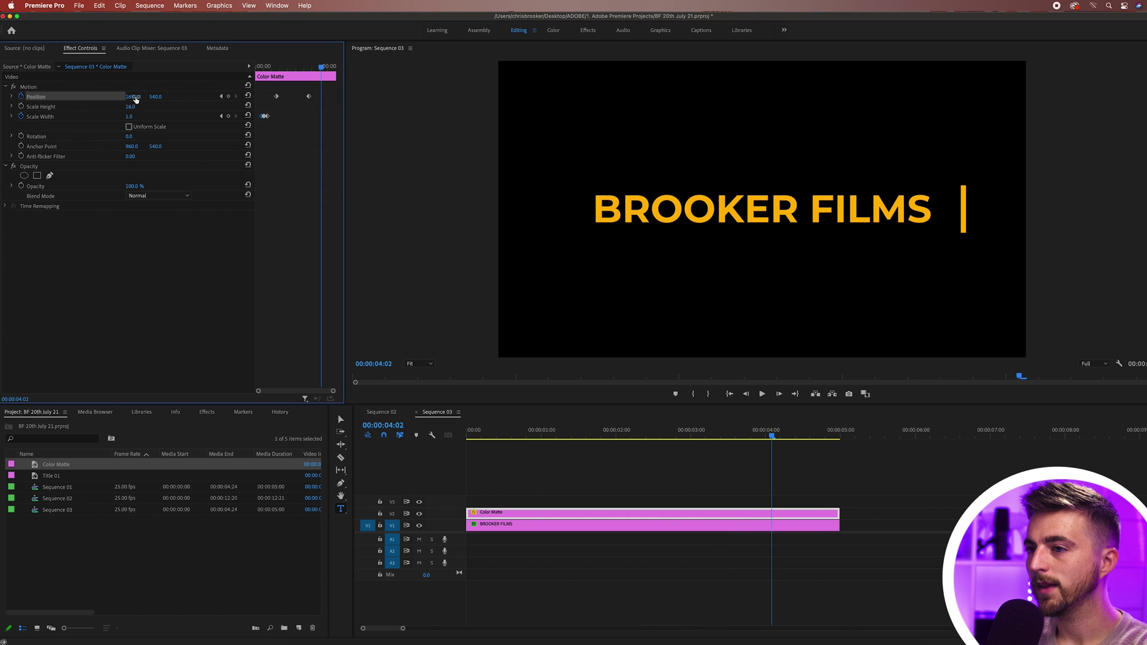
{"action": "left_click", "coordinate": [229, 119]}
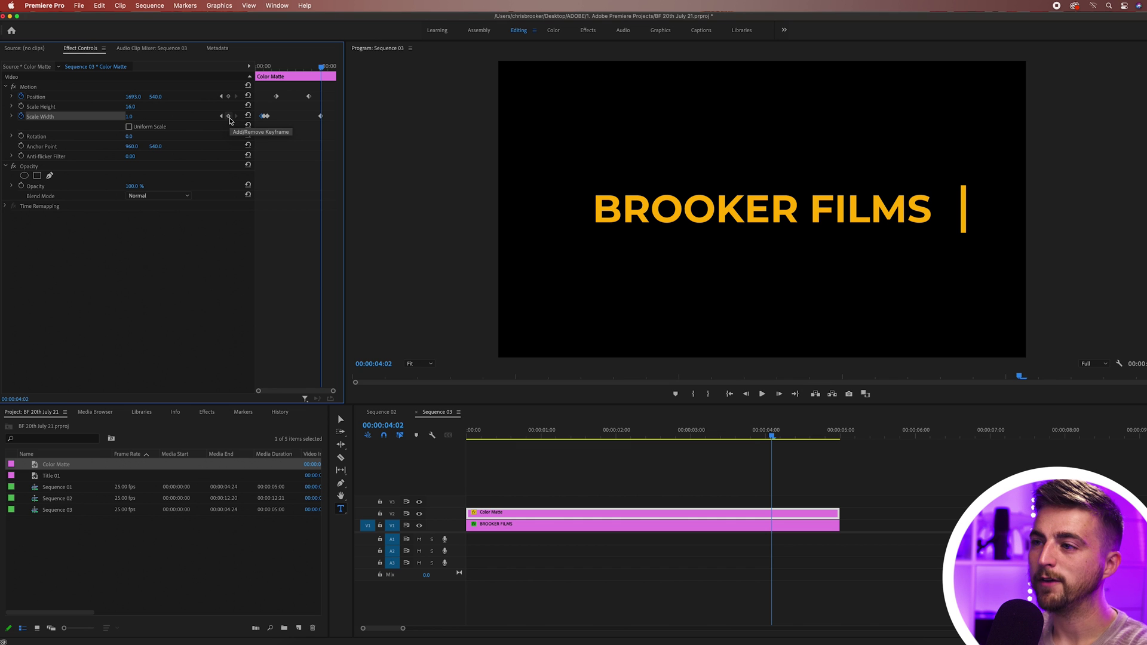
{"action": "key", "text": "Right"}
{"action": "key", "text": "Right"}
{"action": "key", "text": "Right"}
{"action": "key", "text": "Right"}
{"action": "key", "text": "Right"}
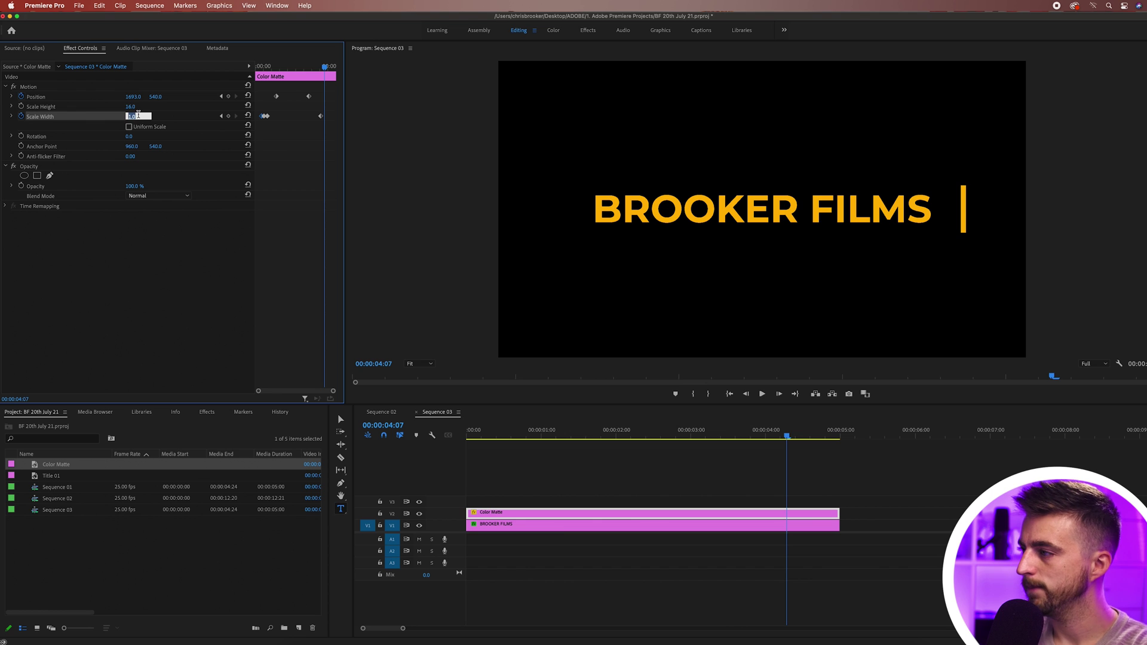
{"action": "type", "text": "0"}
{"action": "key", "text": "Return"}
Play the sequence from the start to review the bar's entrance, slide and exit
{"action": "left_click_drag", "start_coordinate": [639, 438], "coordinate": [238, 456]}
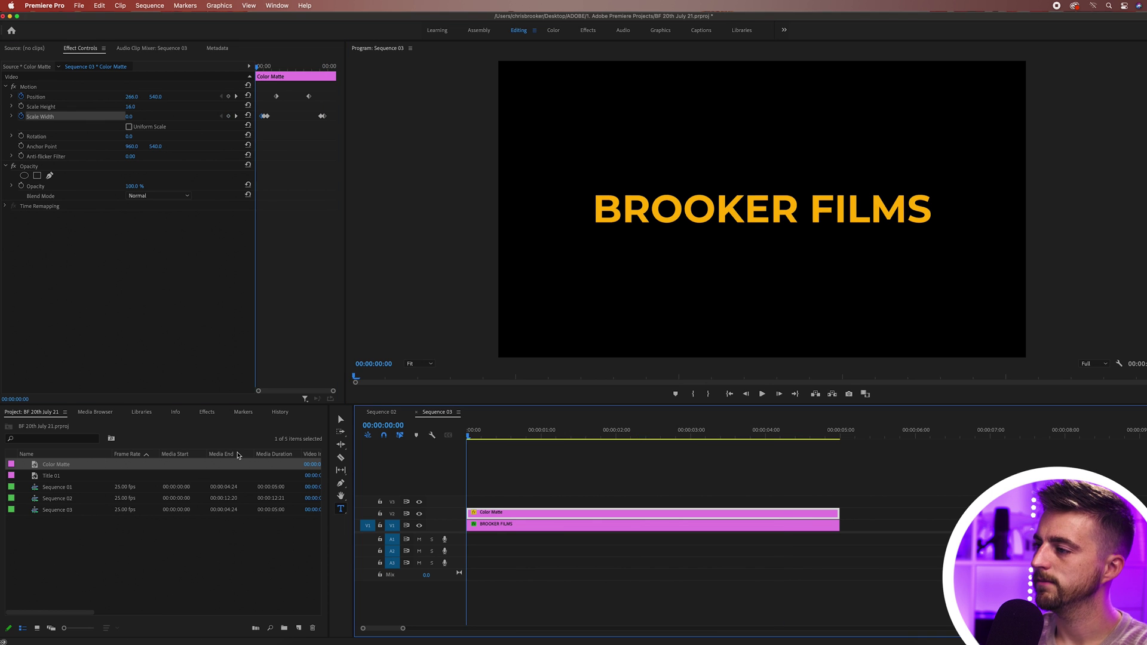
{"action": "key", "text": "space"}
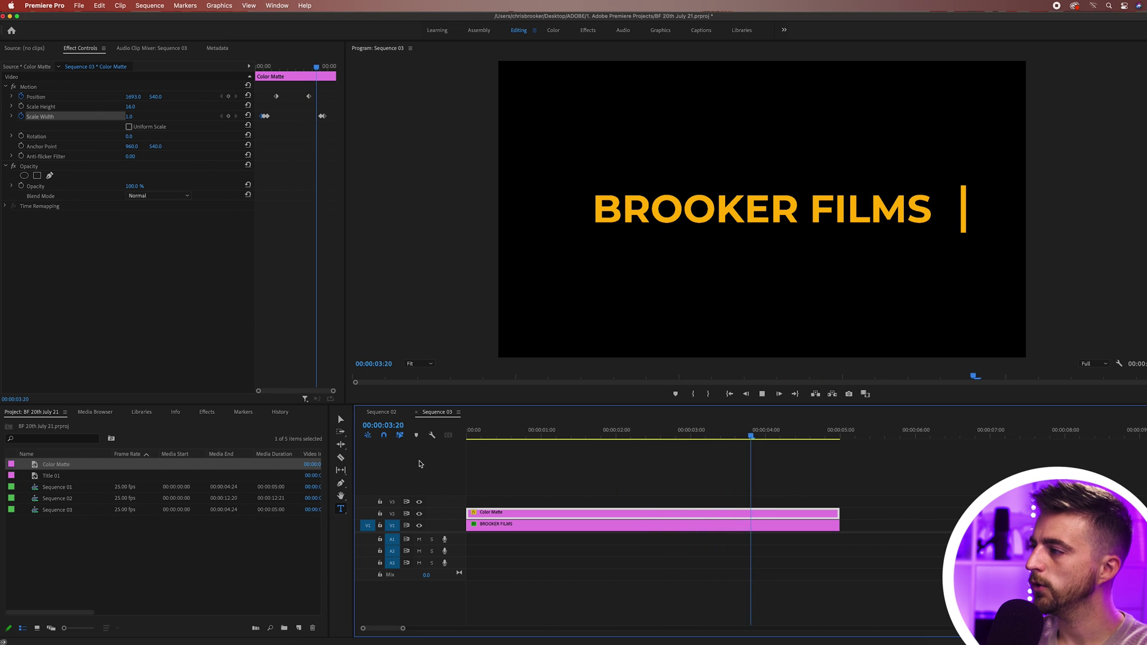
{"action": "key", "text": "space"}
Move the two Position keyframes closer together to speed up the bar's slide across the title, and preview the motion
{"action": "left_click_drag", "start_coordinate": [310, 98], "coordinate": [282, 100]}
{"action": "key", "text": "Home"}
{"action": "key", "text": "space"}
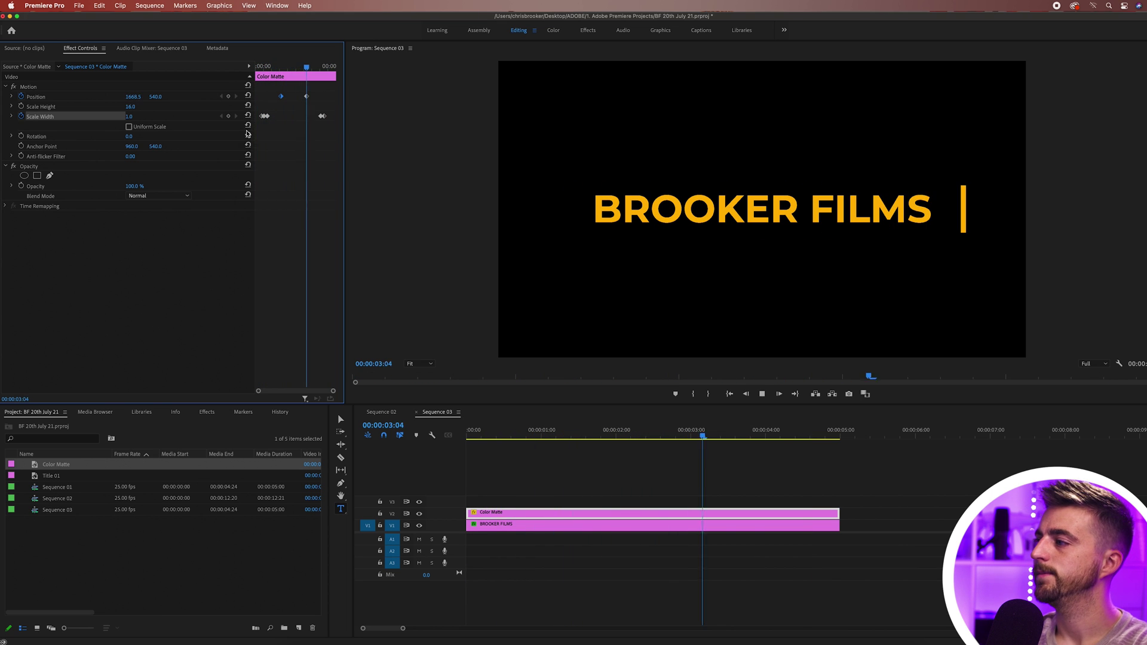
{"action": "key", "text": "space"}
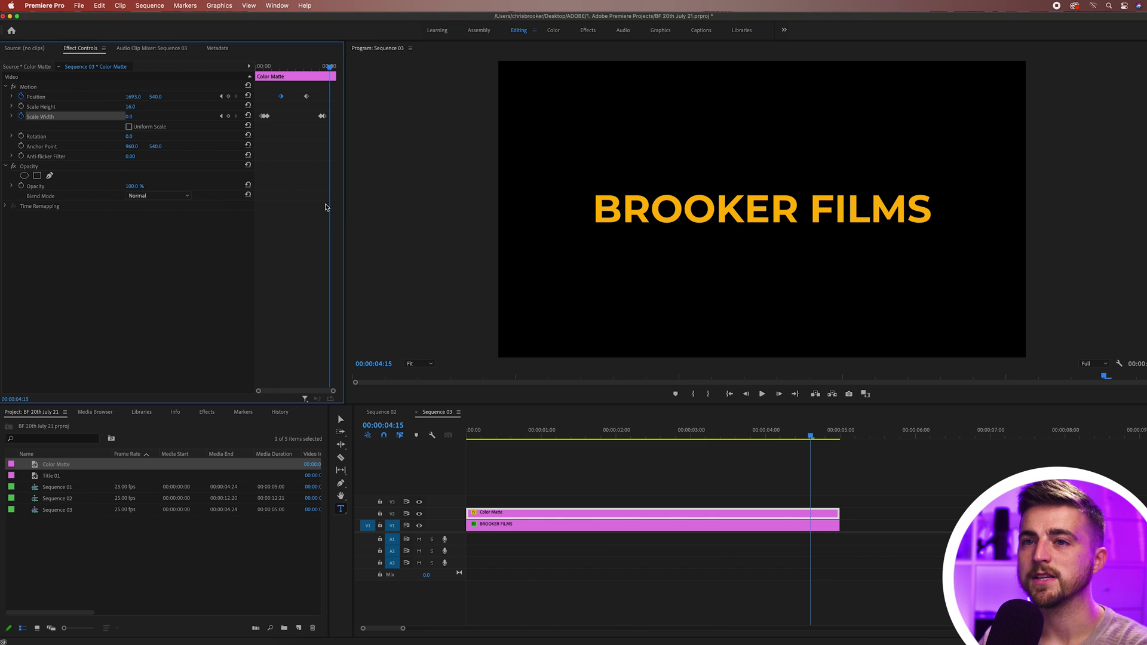
{"action": "left_click", "coordinate": [484, 434]}
{"action": "key", "text": "space"}
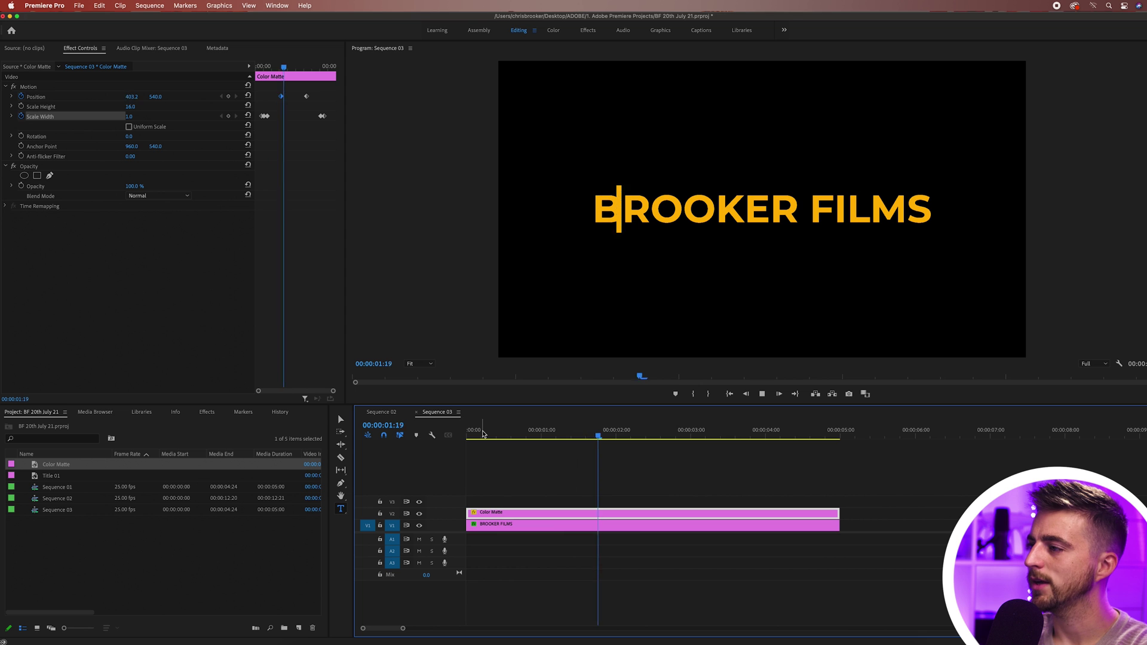
{"action": "key", "text": "space"}
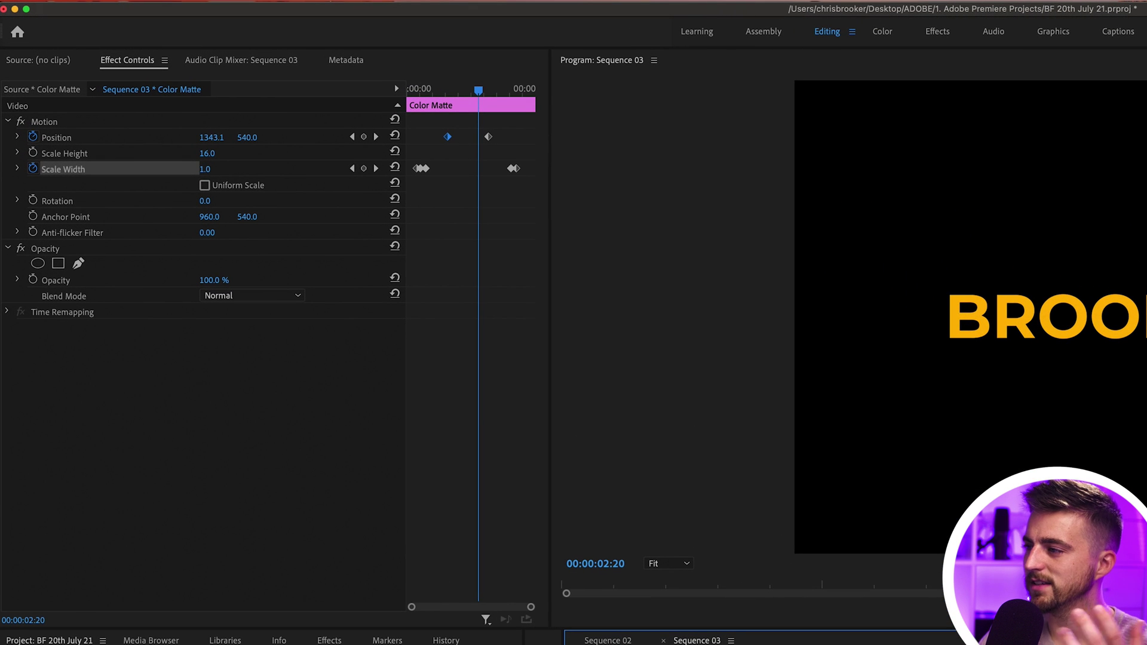
Apply Ease In and Ease Out temporal interpolation to all of the Color Matte's Position and Scale Width keyframes
{"action": "left_click", "coordinate": [429, 138]}
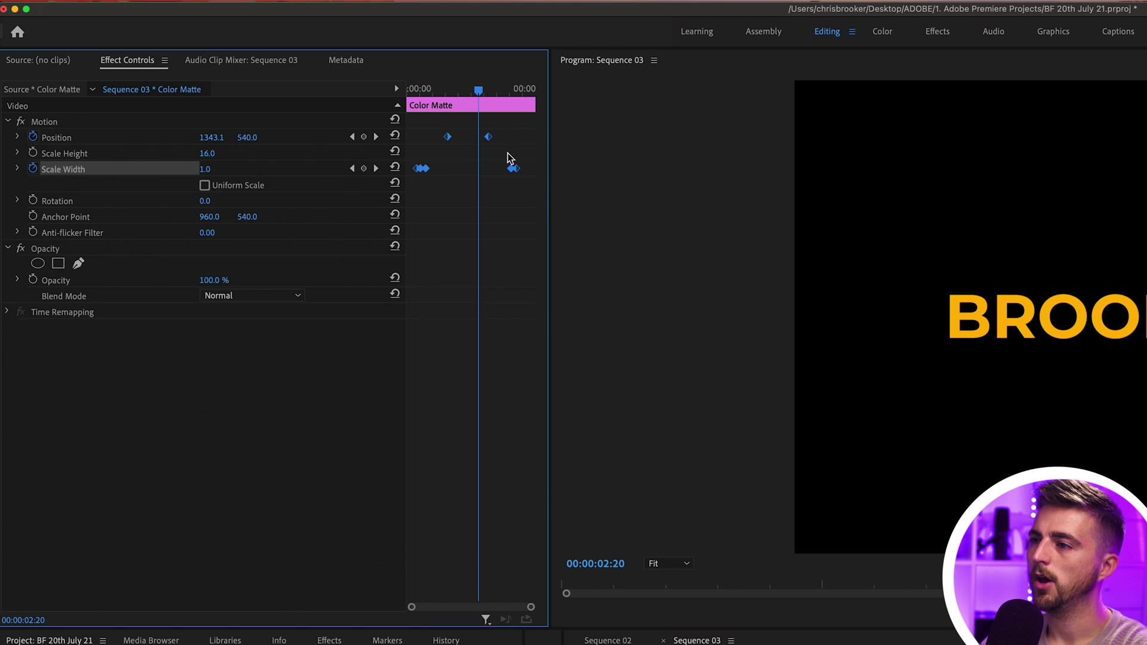
{"action": "right_click", "coordinate": [489, 138]}
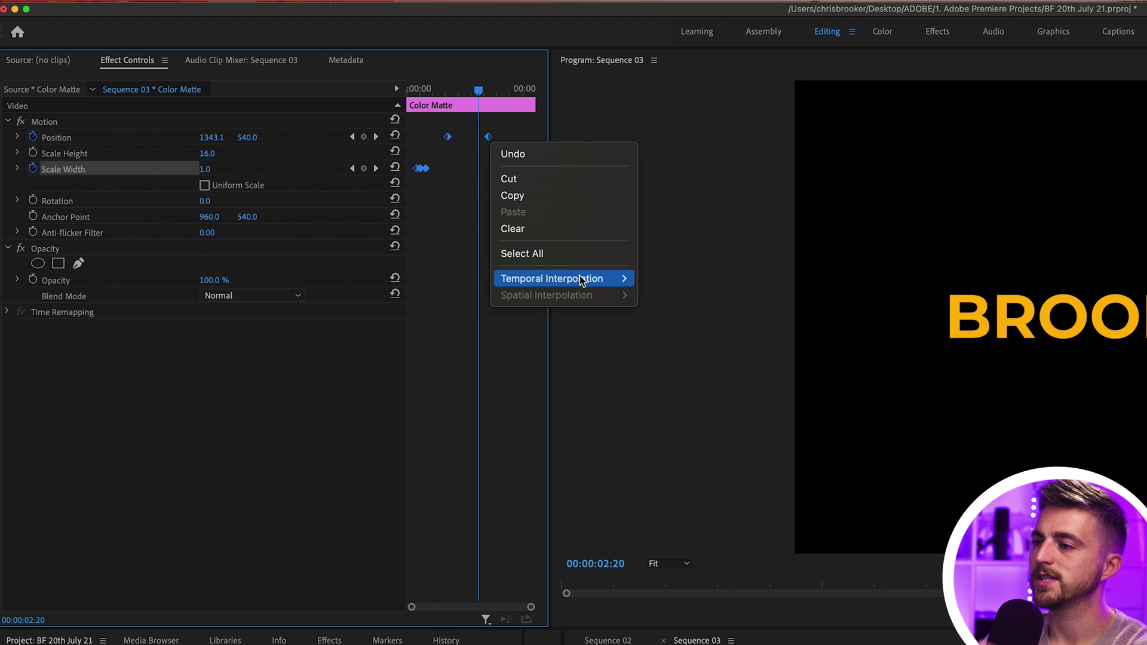
{"action": "mouse_move", "coordinate": [580, 283]}
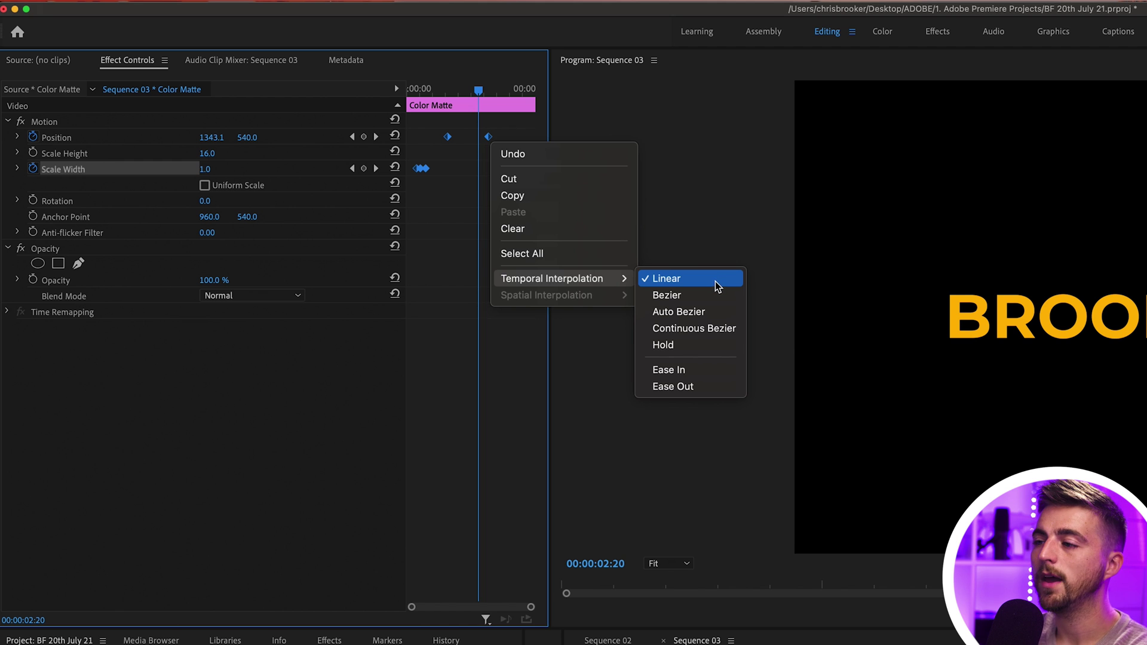
{"action": "left_click", "coordinate": [706, 390]}
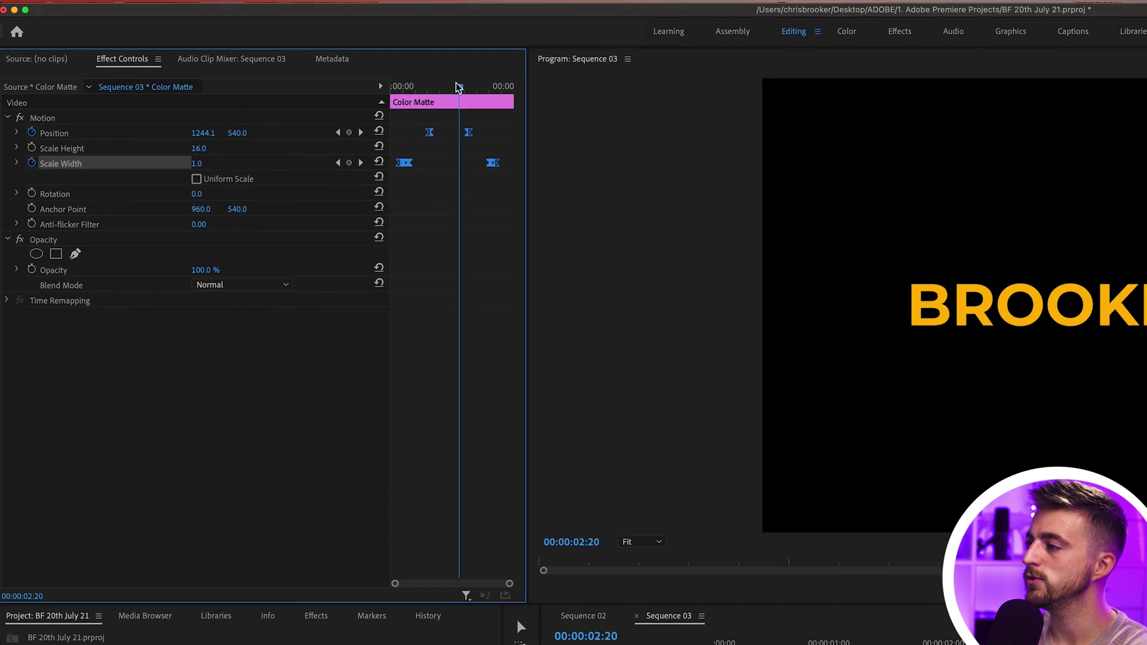
Play the sequence from the start to check the eased bar animation
{"action": "left_click_drag", "start_coordinate": [458, 88], "coordinate": [390, 88]}
{"action": "left_click", "coordinate": [490, 316]}
{"action": "key", "text": "space"}
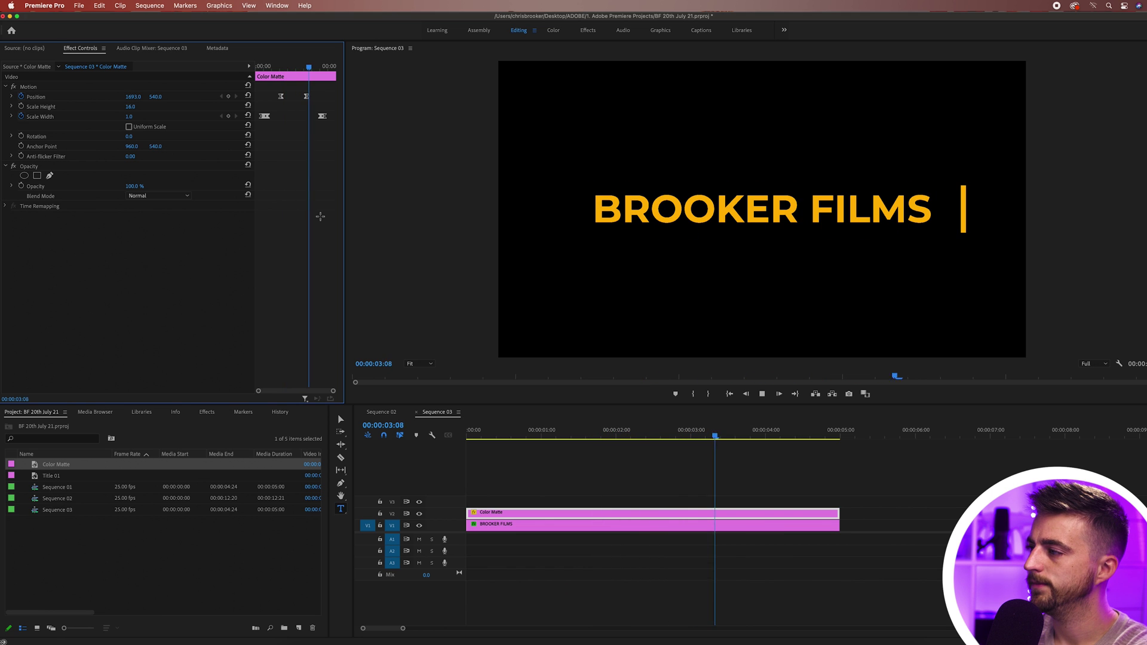
{"action": "key", "text": "space"}
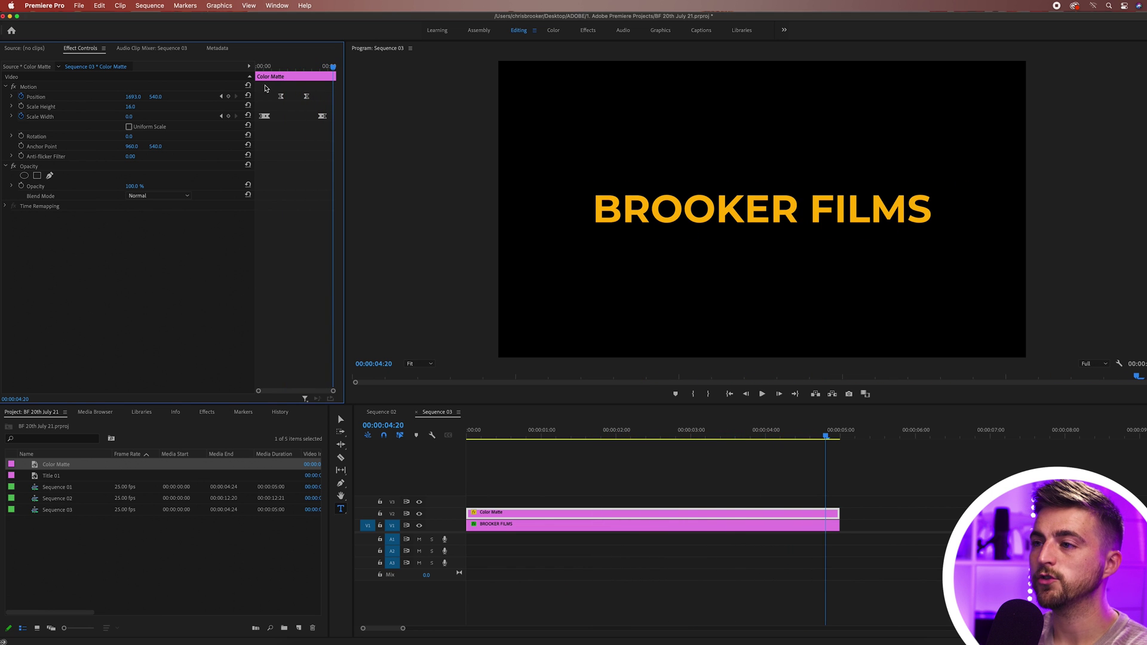
Apply Ease In temporal interpolation to the Color Matte's Scale Width keyframes
{"action": "right_click", "coordinate": [322, 118]}
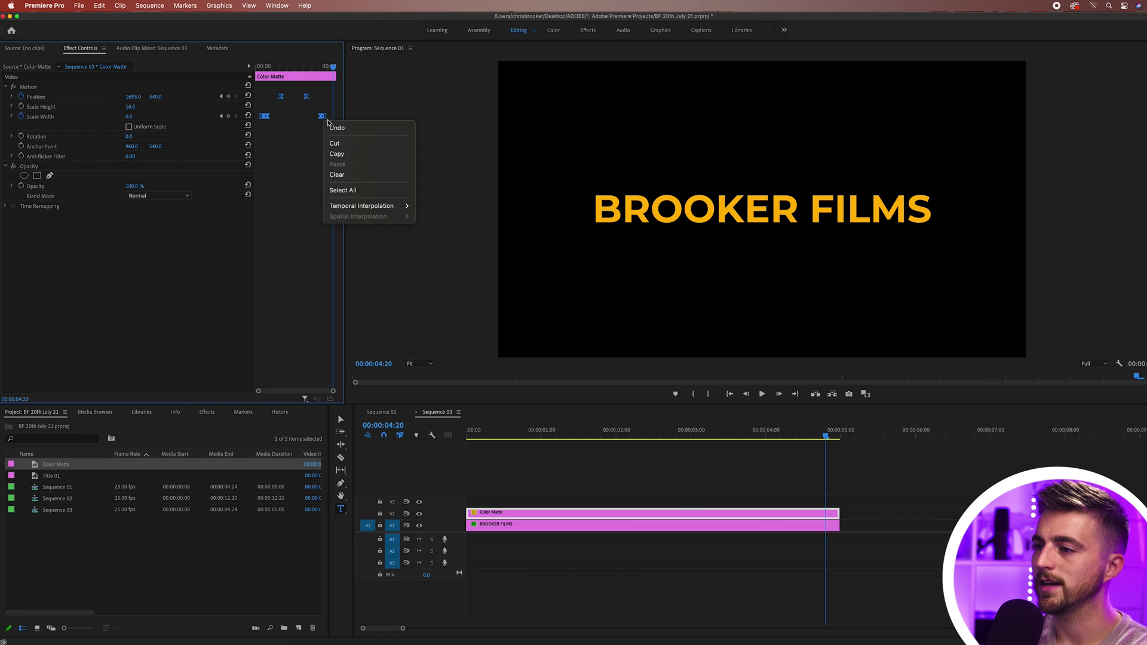
{"action": "mouse_move", "coordinate": [406, 206]}
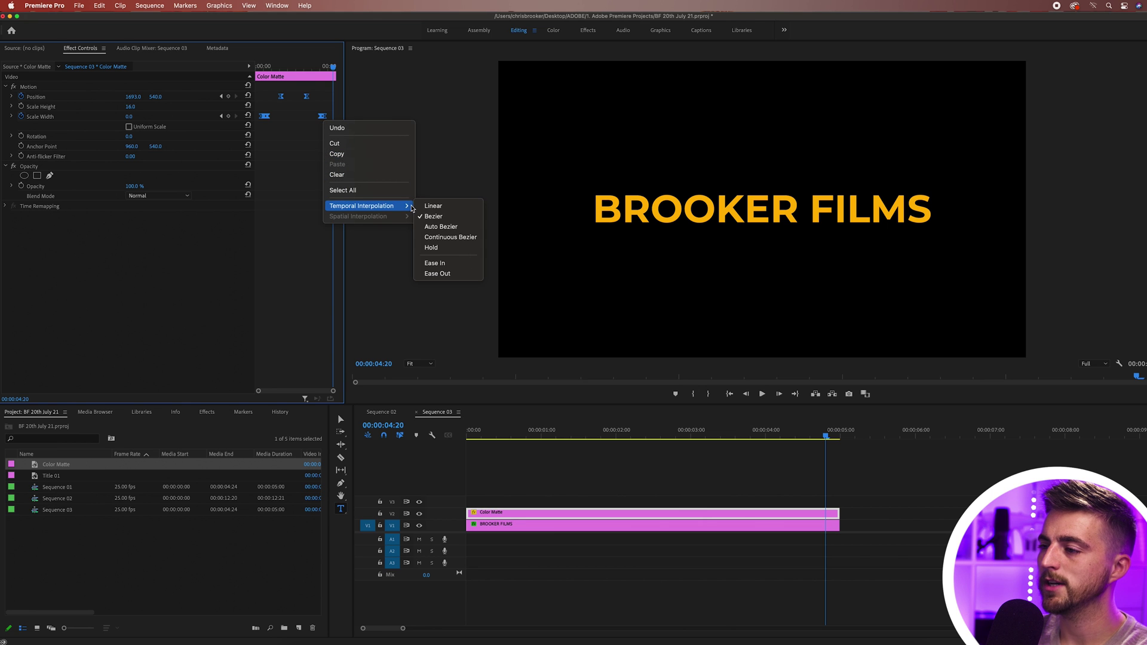
{"action": "left_click", "coordinate": [447, 263]}
Play the sequence from the start to review the eased bar animation
{"action": "left_click_drag", "start_coordinate": [325, 63], "coordinate": [256, 67]}
{"action": "key", "text": "space"}
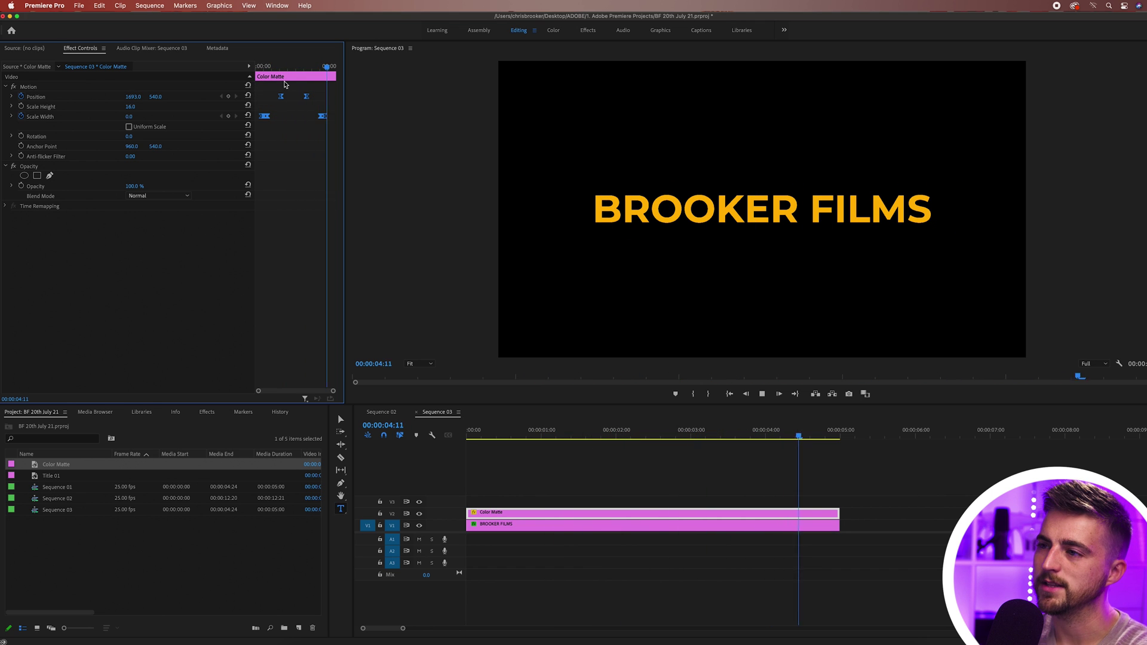
{"action": "left_click_drag", "start_coordinate": [333, 66], "coordinate": [211, 74]}
{"action": "key", "text": "space"}
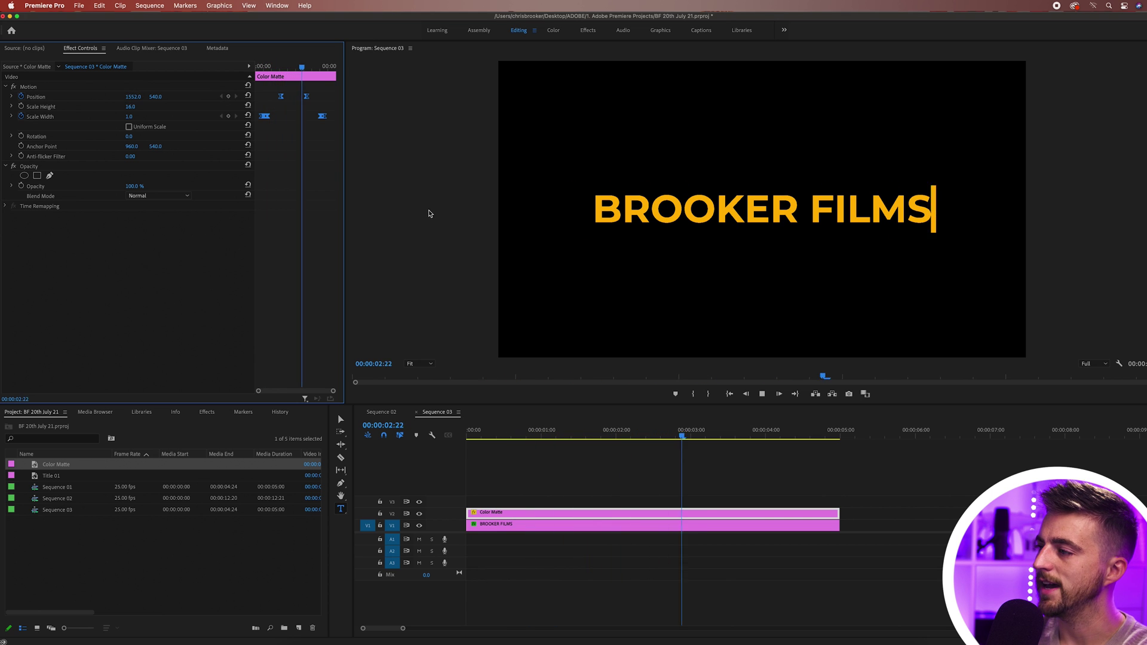
Draw a four-point opacity mask on the BROOKER FILMS graphic that encloses the text up to the bar's end position
{"action": "left_click", "coordinate": [711, 432]}
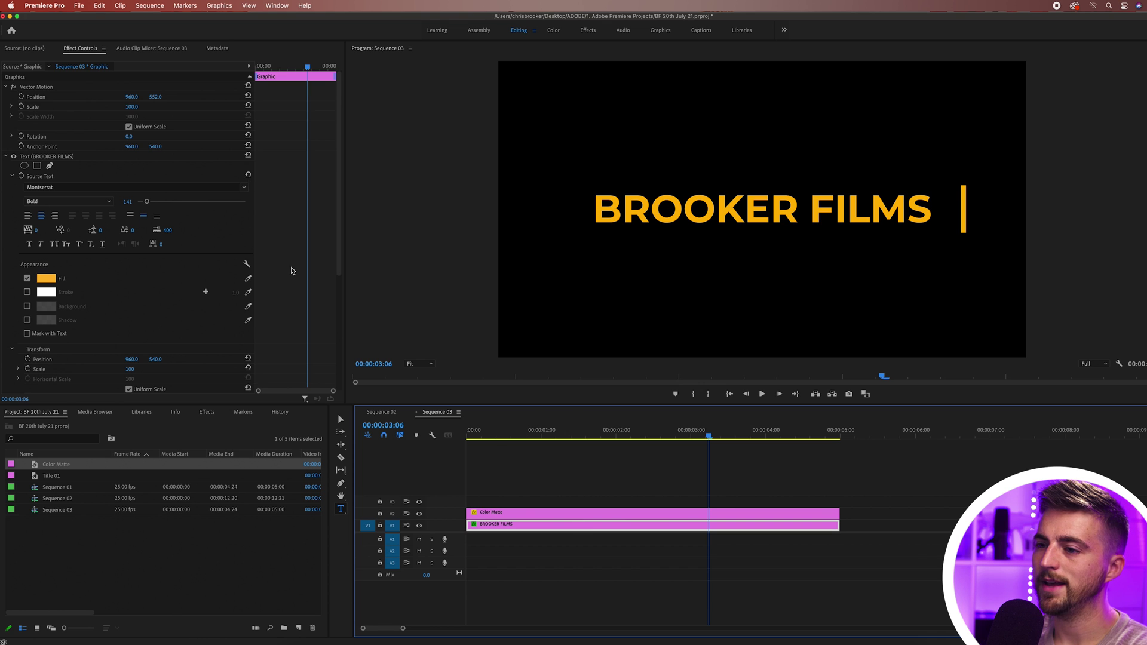
{"action": "scroll", "coordinate": [283, 263], "scroll_direction": "down", "scroll_amount": 5}
{"action": "left_click", "coordinate": [28, 260]}
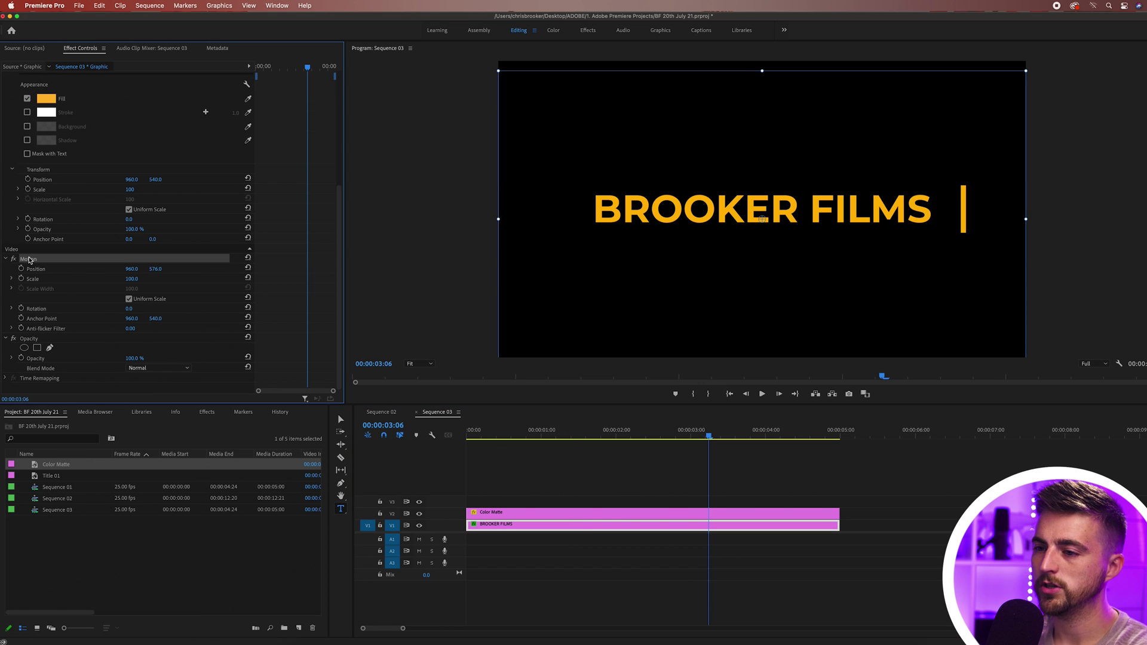
{"action": "left_click", "coordinate": [36, 340]}
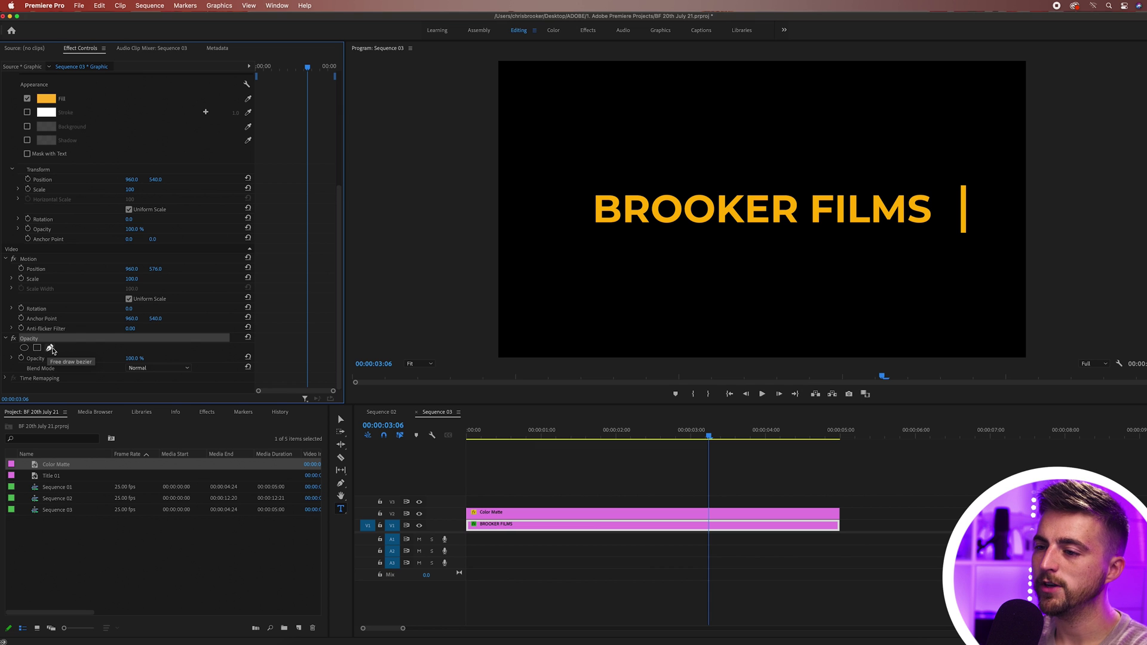
{"action": "left_click", "coordinate": [51, 348]}
{"action": "left_click", "coordinate": [963, 153]}
{"action": "left_click", "coordinate": [966, 282]}
{"action": "left_click", "coordinate": [541, 277]}
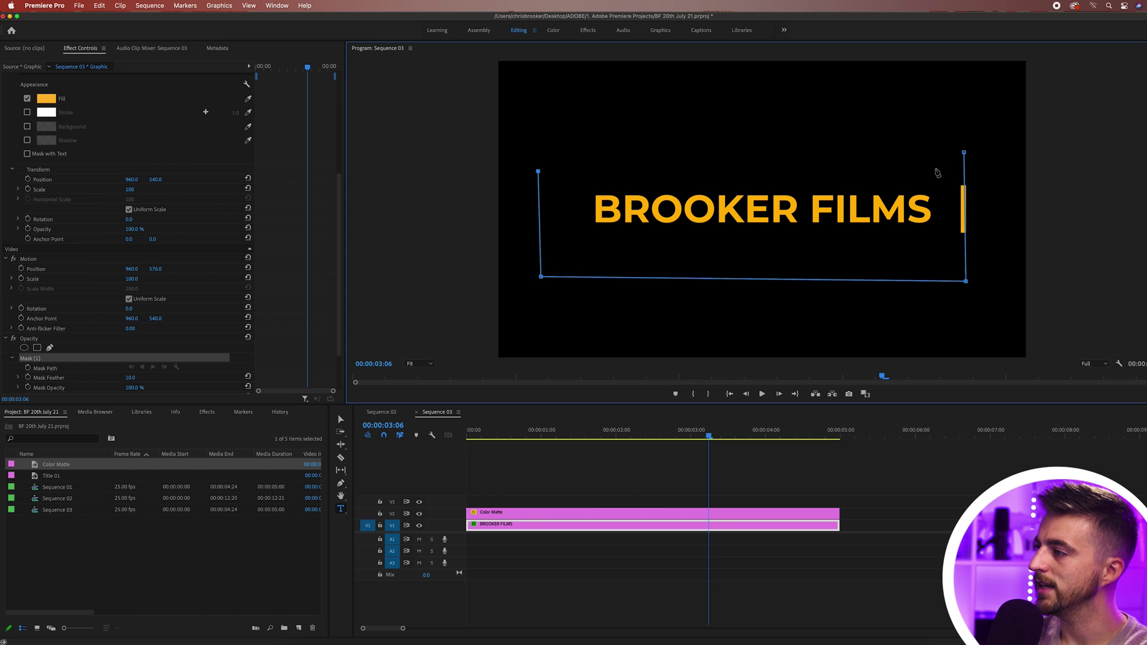
{"action": "left_click", "coordinate": [964, 153]}
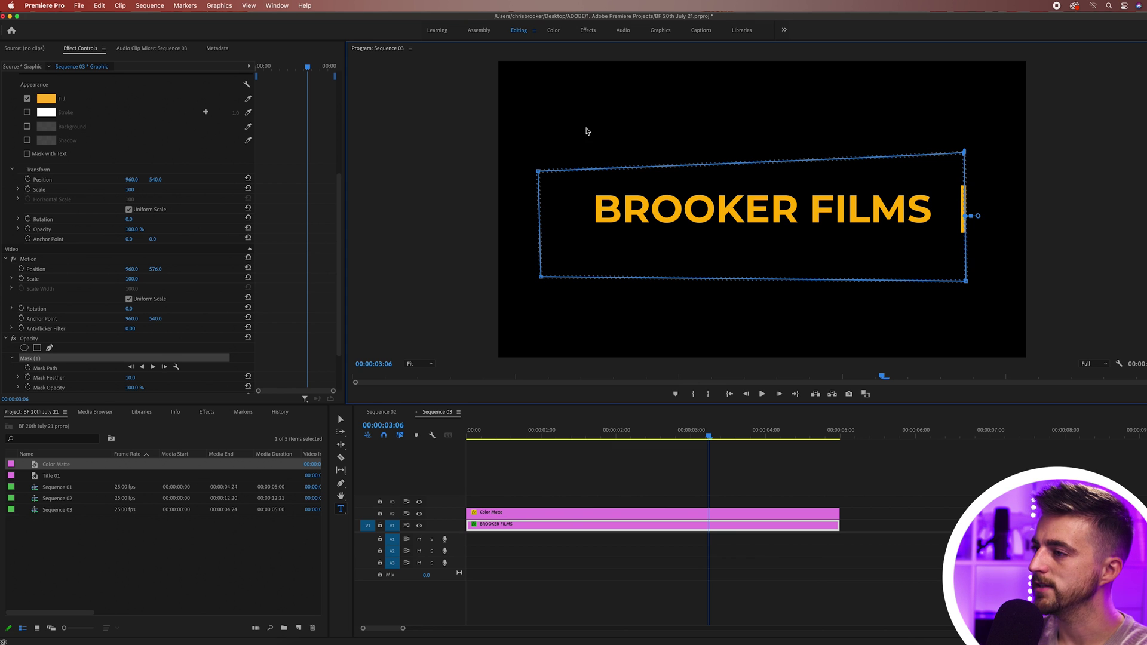
{"action": "left_click_drag", "start_coordinate": [538, 171], "coordinate": [545, 160]}
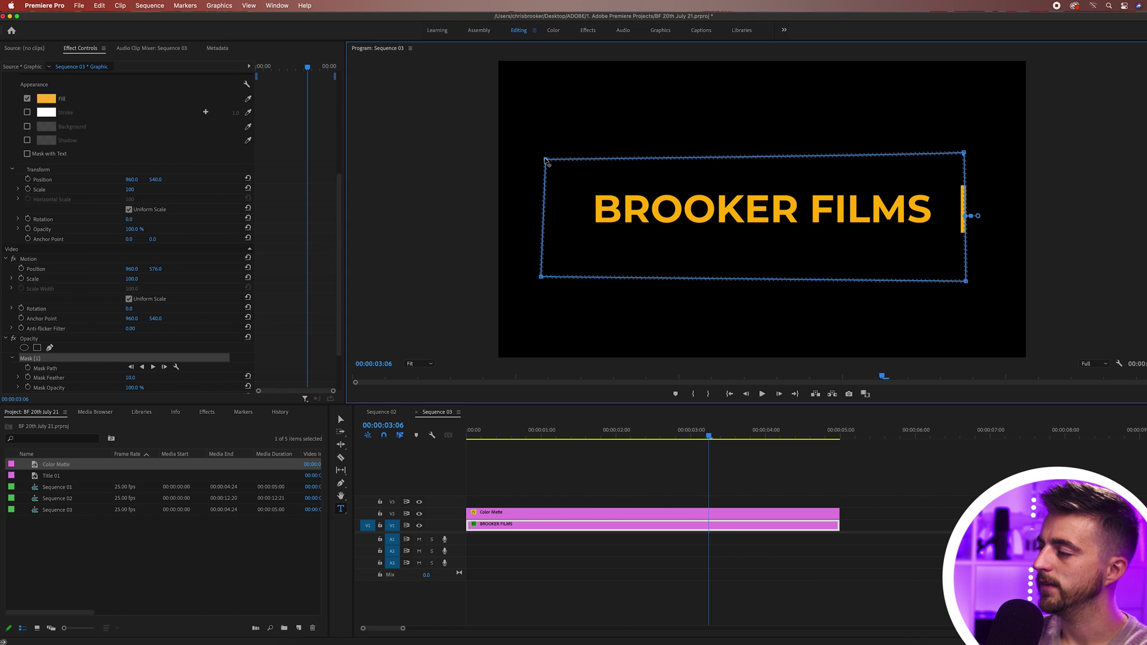
Enable Mask Path animation on the title's opacity mask at 00:00:03:05, the Color Matte's last Position keyframe
{"action": "left_click", "coordinate": [672, 515]}
{"action": "key", "text": "equal"}
{"action": "key", "text": "equal"}
{"action": "key", "text": "equal"}
{"action": "key", "text": "equal"}
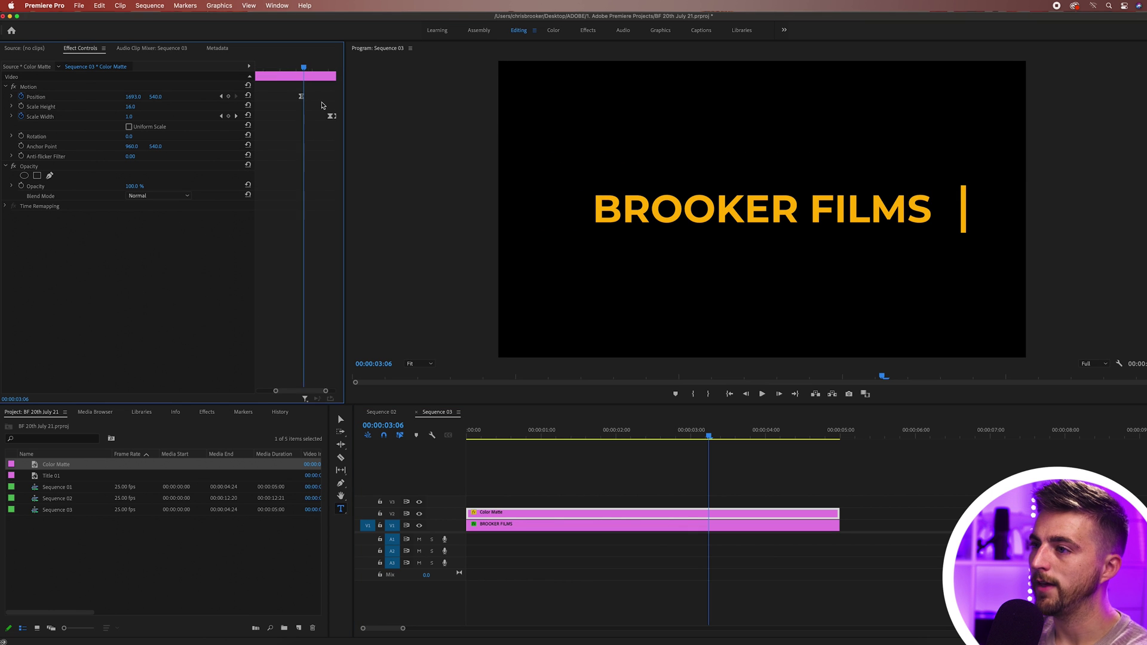
{"action": "mouse_move", "coordinate": [299, 67]}
{"action": "left_mouse_down"}
{"action": "mouse_move", "coordinate": [251, 71]}
{"action": "mouse_move", "coordinate": [302, 70]}
{"action": "left_mouse_up"}
{"action": "left_click", "coordinate": [539, 526]}
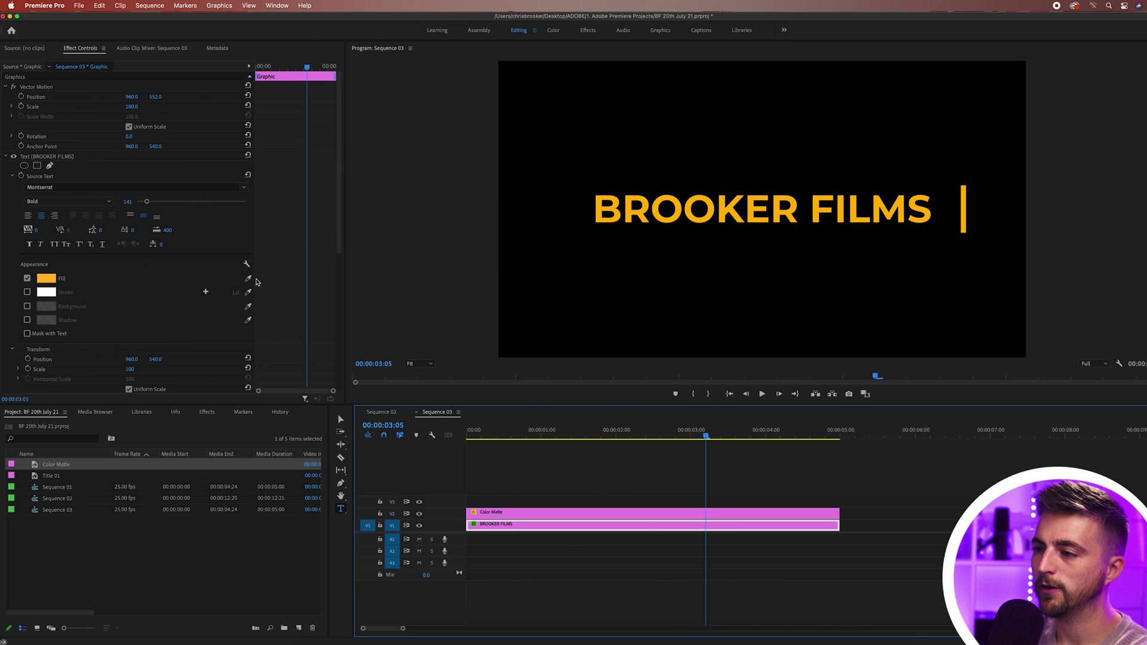
{"action": "scroll", "coordinate": [274, 294], "scroll_direction": "down", "scroll_amount": 10}
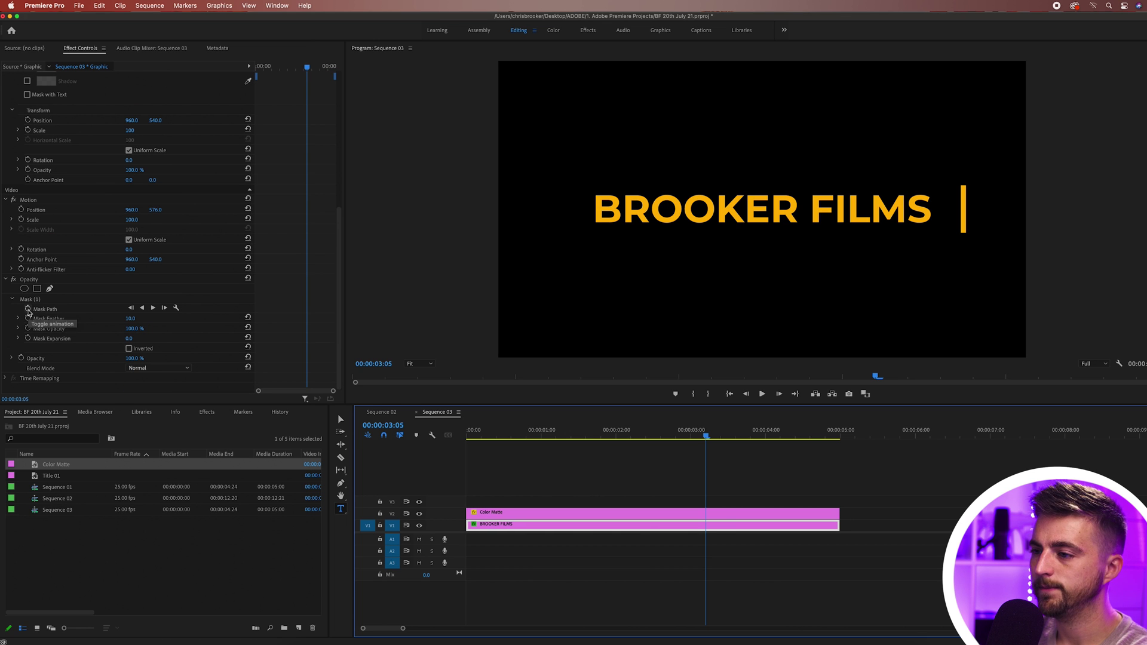
At the first Position keyframe, 00:00:01:15, move the title's mask leftward up to the bar to hide the text, and preview the reveal
{"action": "left_click", "coordinate": [597, 512]}
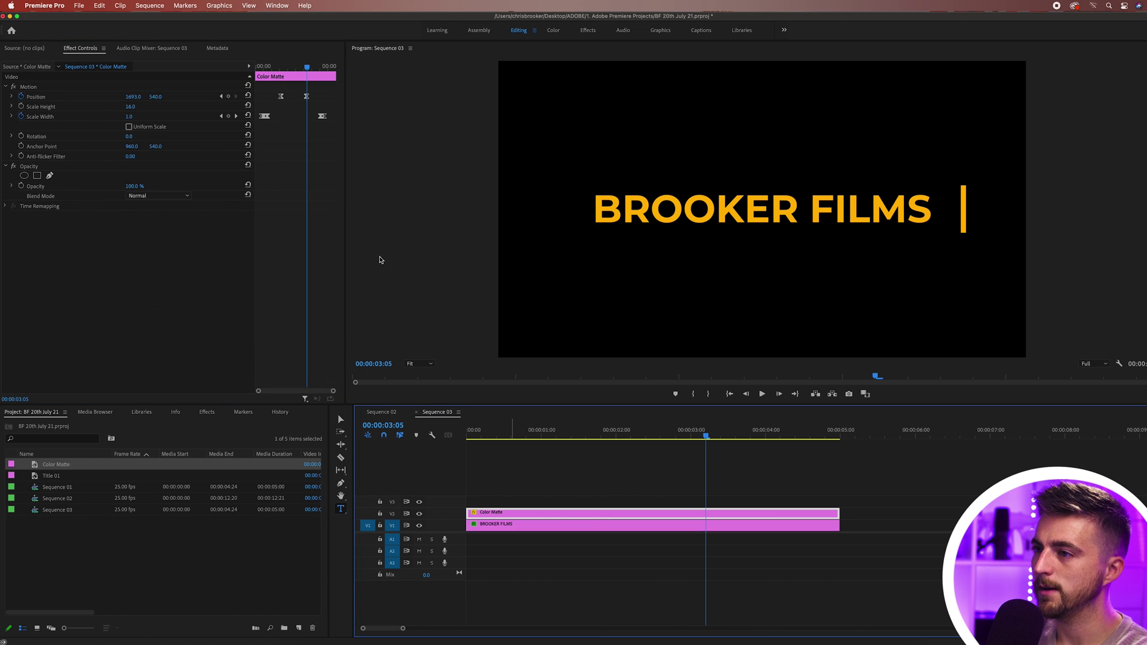
{"action": "left_click_drag", "start_coordinate": [293, 66], "coordinate": [283, 66]}
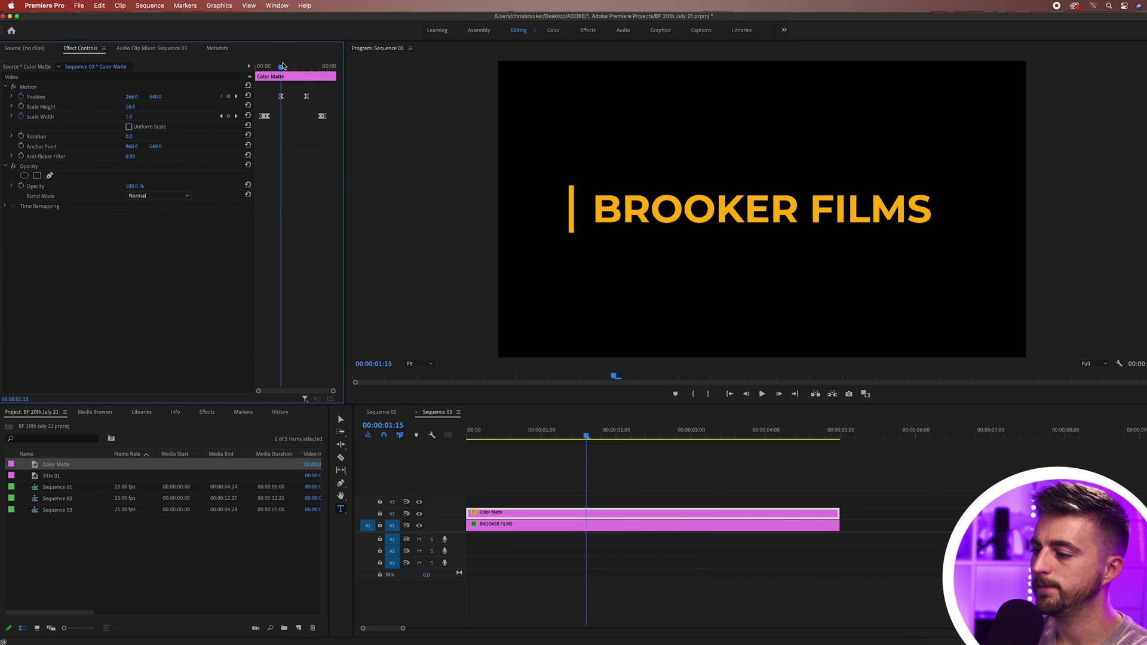
{"action": "left_click", "coordinate": [536, 523]}
{"action": "scroll", "coordinate": [306, 323], "scroll_direction": "down", "scroll_amount": 2}
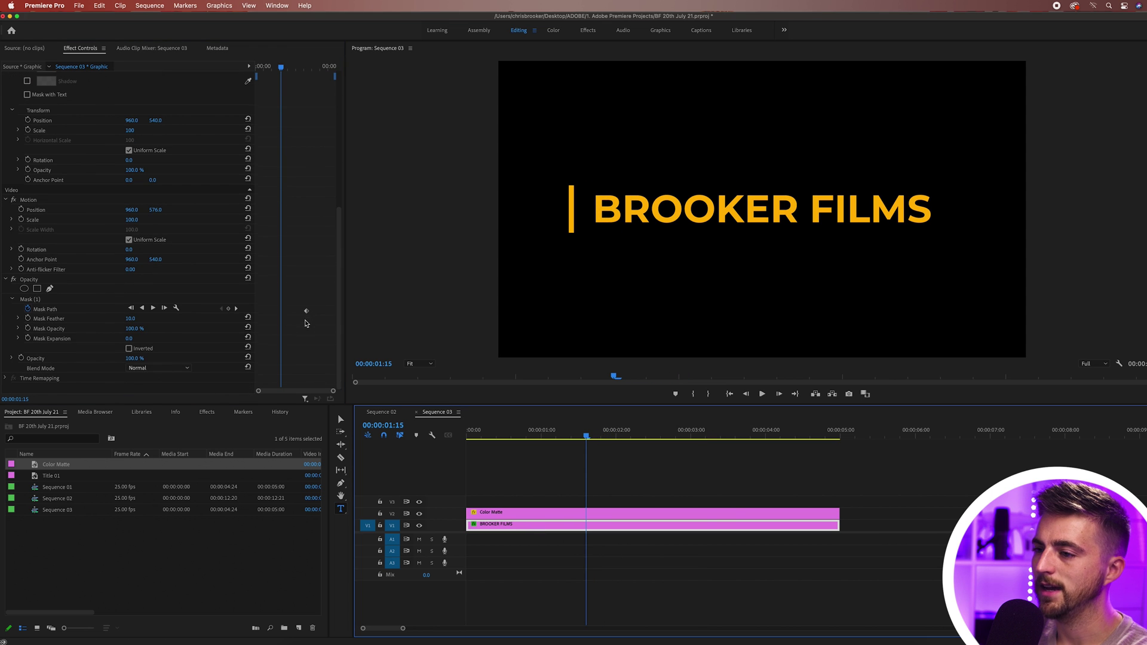
{"action": "left_click", "coordinate": [33, 300]}
{"action": "left_click_drag", "start_coordinate": [940, 206], "coordinate": [545, 203]}
{"action": "key", "text": "space"}
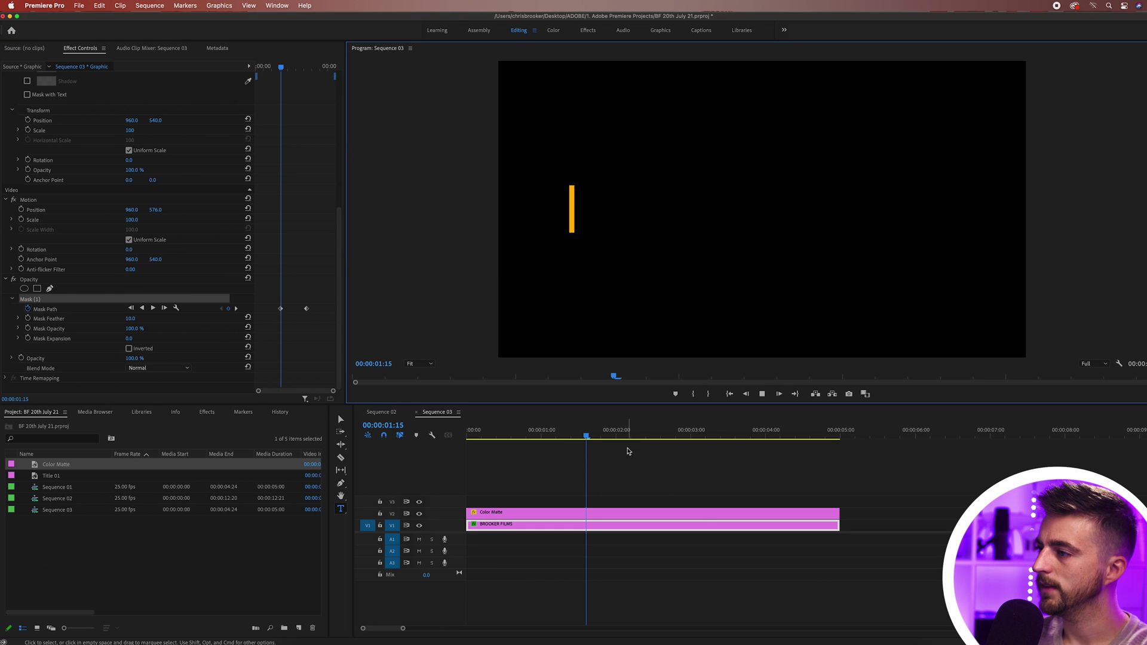
{"action": "left_click", "coordinate": [659, 437]}
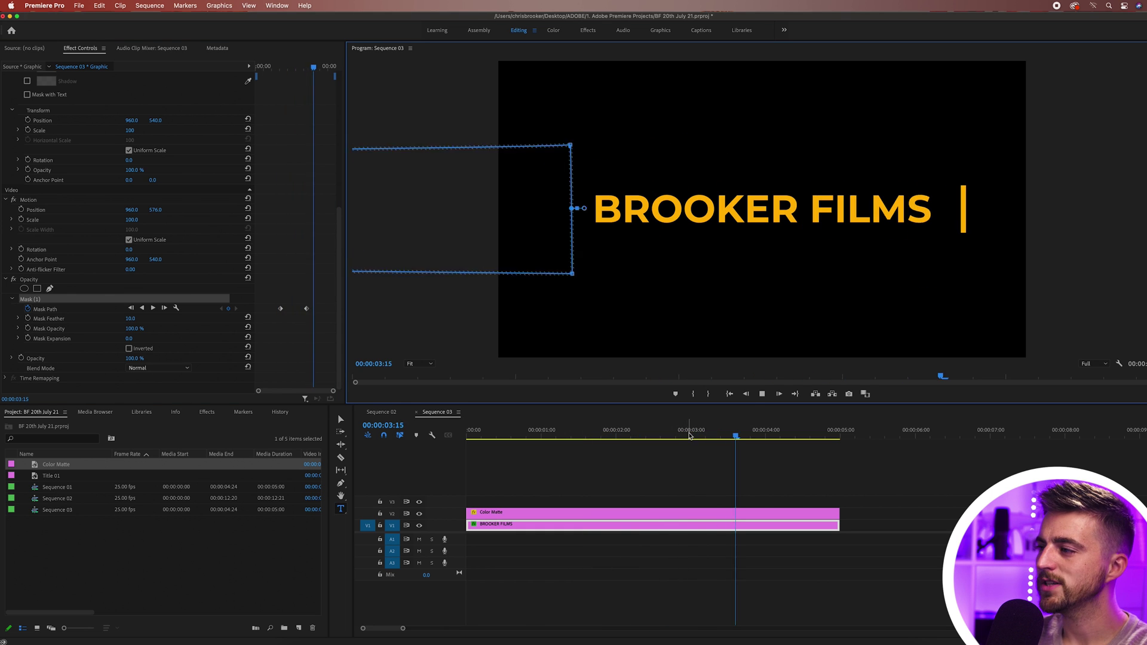
Keyframe the title's mask path through 00:00:02:09, aligning its right edge with the moving bar at each intermediate frame
{"action": "left_click_drag", "start_coordinate": [659, 437], "coordinate": [598, 435]}
{"action": "left_click_drag", "start_coordinate": [592, 213], "coordinate": [527, 216]}
{"action": "left_click_drag", "start_coordinate": [596, 435], "coordinate": [604, 435]}
{"action": "left_click_drag", "start_coordinate": [600, 243], "coordinate": [537, 230]}
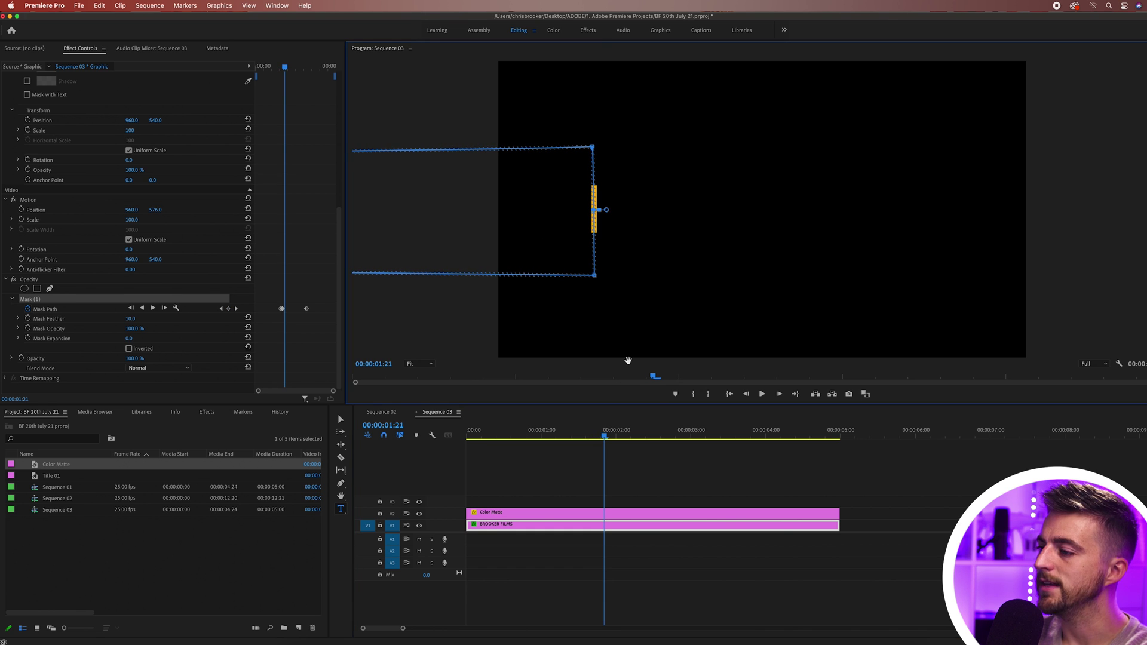
{"action": "left_click_drag", "start_coordinate": [609, 439], "coordinate": [631, 435]}
{"action": "left_click", "coordinate": [571, 283]}
{"action": "left_click_drag", "start_coordinate": [633, 204], "coordinate": [641, 205]}
{"action": "left_click_drag", "start_coordinate": [631, 436], "coordinate": [642, 436]}
{"action": "left_click_drag", "start_coordinate": [670, 214], "coordinate": [686, 214]}
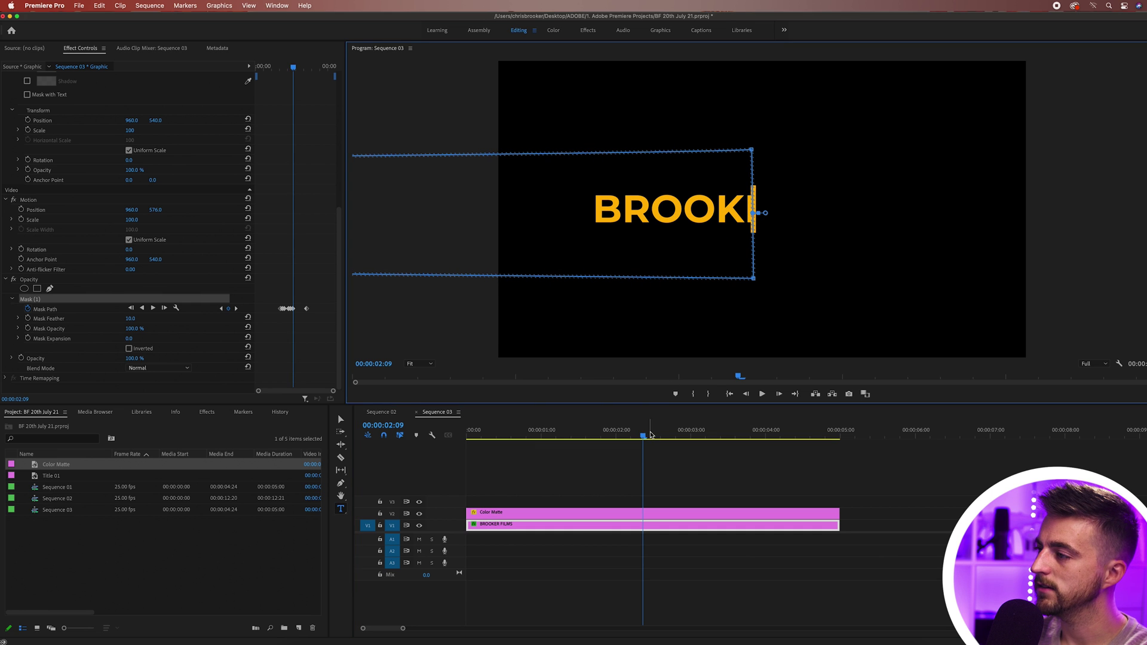
Keyframe the mask's right edge to the bar from 00:00:02:13 to 00:00:02:23, following it to the end of FILMS
{"action": "left_click_drag", "start_coordinate": [652, 436], "coordinate": [655, 435]}
{"action": "left_click_drag", "start_coordinate": [711, 234], "coordinate": [729, 235]}
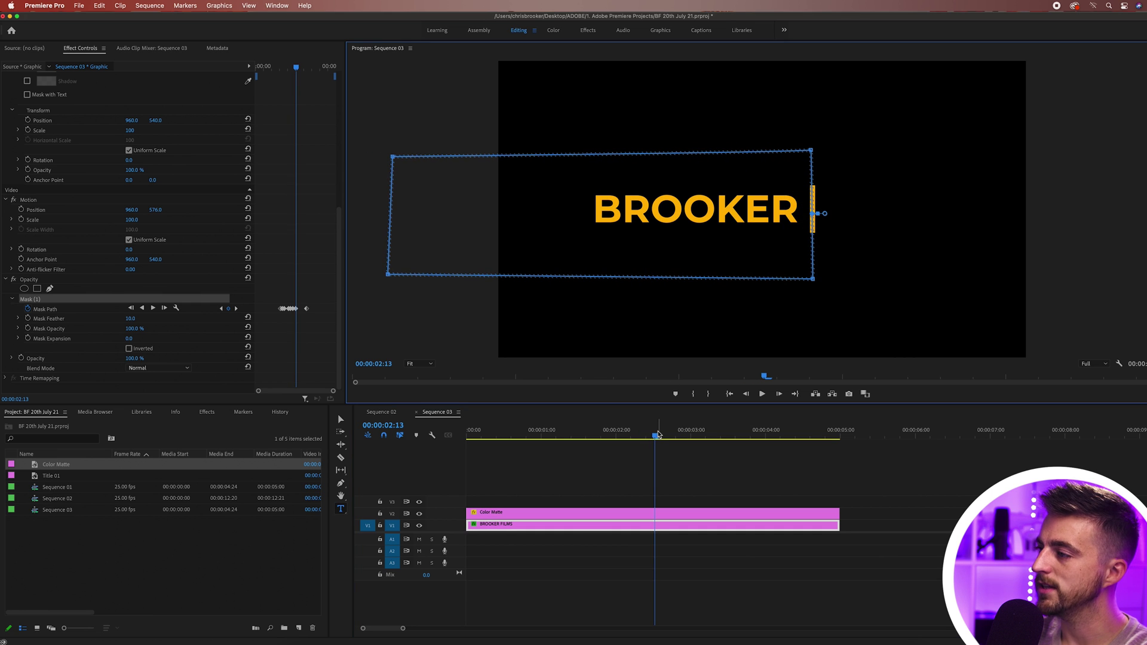
{"action": "left_click_drag", "start_coordinate": [656, 435], "coordinate": [664, 436]}
{"action": "left_click_drag", "start_coordinate": [756, 238], "coordinate": [804, 240]}
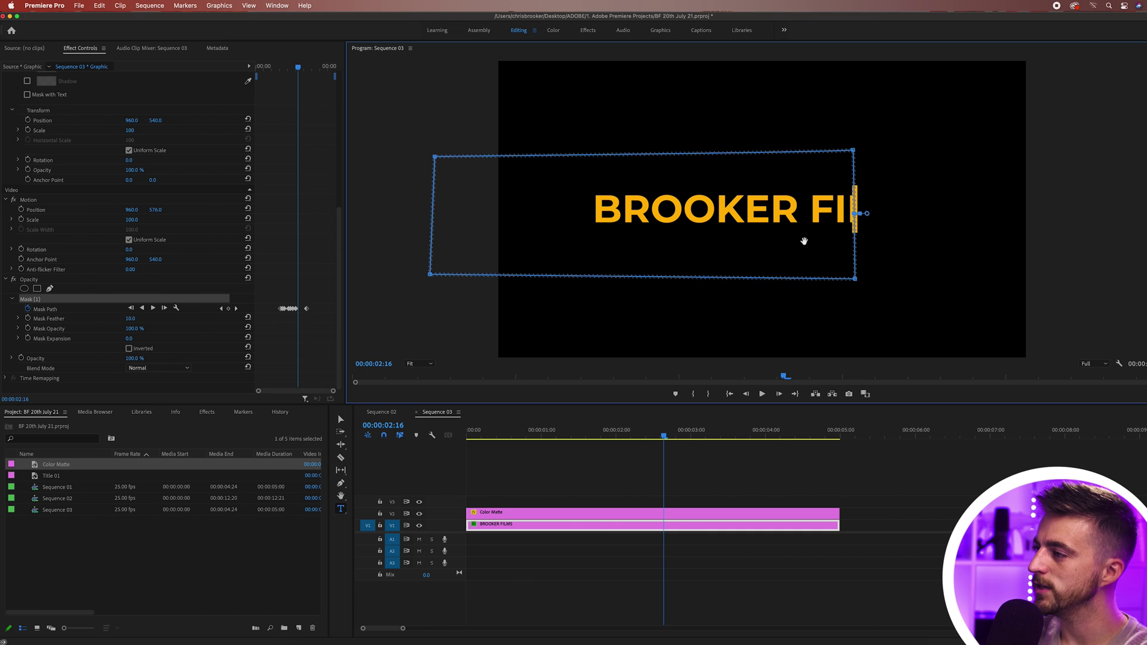
{"action": "left_click", "coordinate": [670, 437]}
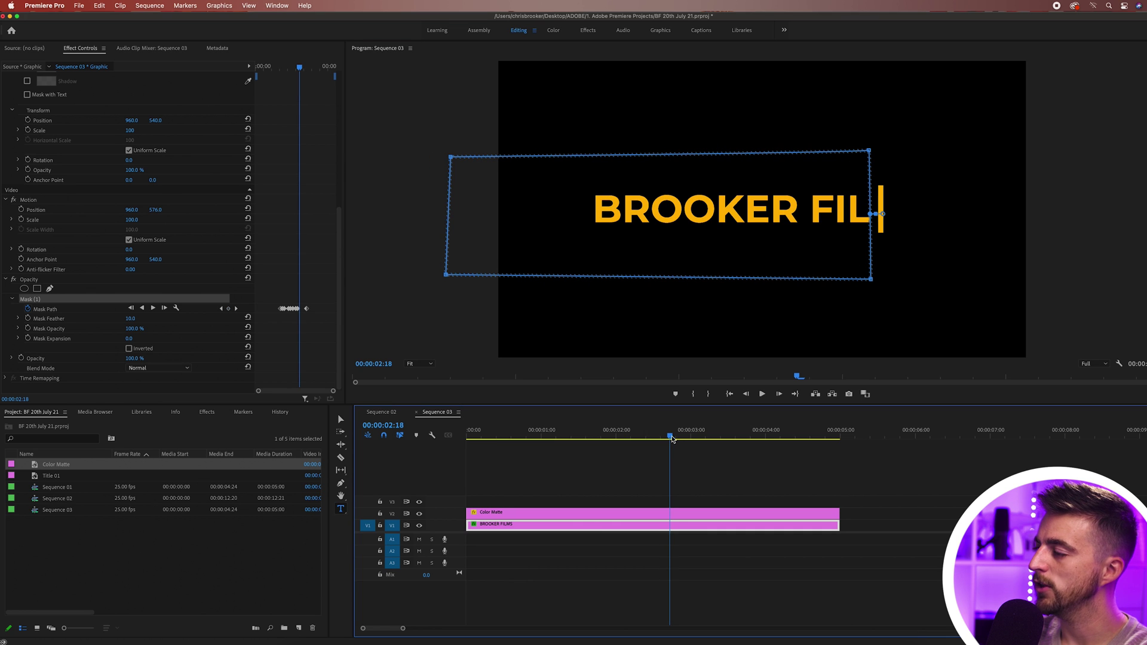
{"action": "left_click_drag", "start_coordinate": [845, 224], "coordinate": [854, 224]}
{"action": "left_click_drag", "start_coordinate": [671, 434], "coordinate": [679, 435]}
{"action": "left_click_drag", "start_coordinate": [868, 216], "coordinate": [884, 215]}
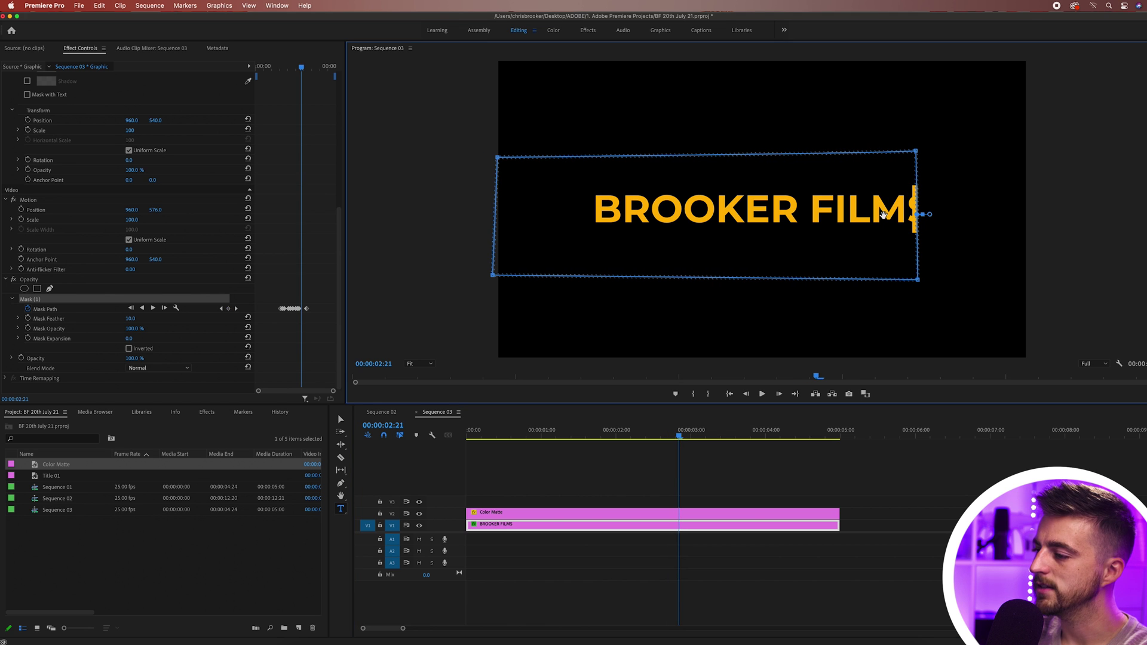
{"action": "left_click_drag", "start_coordinate": [684, 438], "coordinate": [689, 437]}
{"action": "left_click_drag", "start_coordinate": [849, 259], "coordinate": [857, 256]}
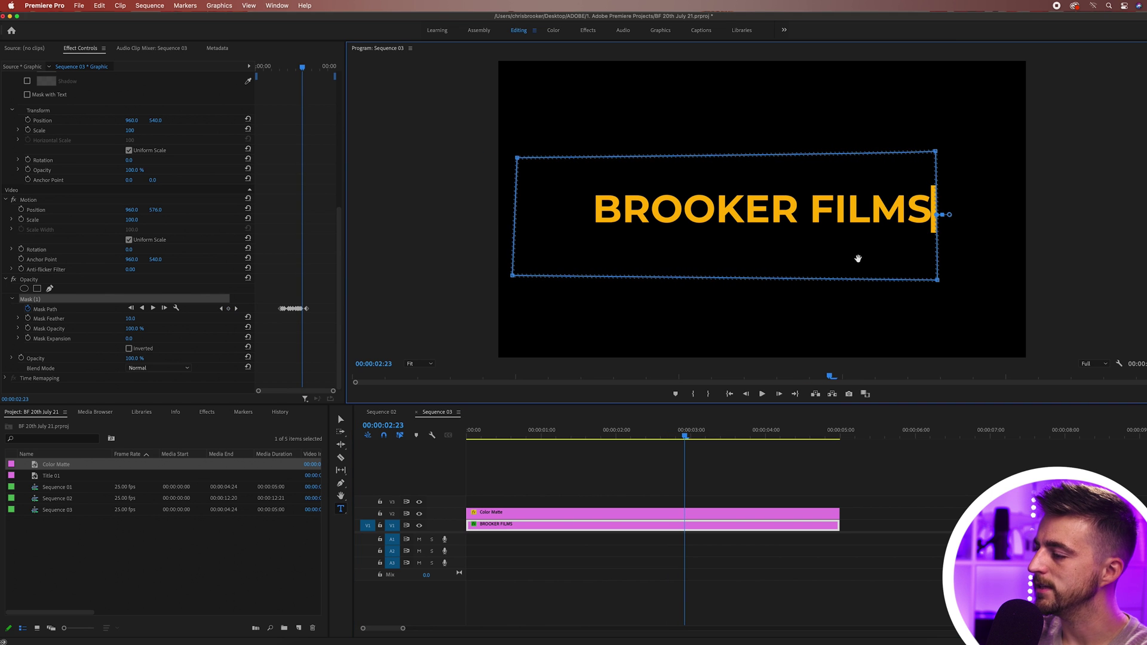
Play the sequence to check that the bar reveals the title cleanly, including a full playback from the start
{"action": "left_click_drag", "start_coordinate": [686, 437], "coordinate": [590, 438]}
{"action": "left_click", "coordinate": [640, 459]}
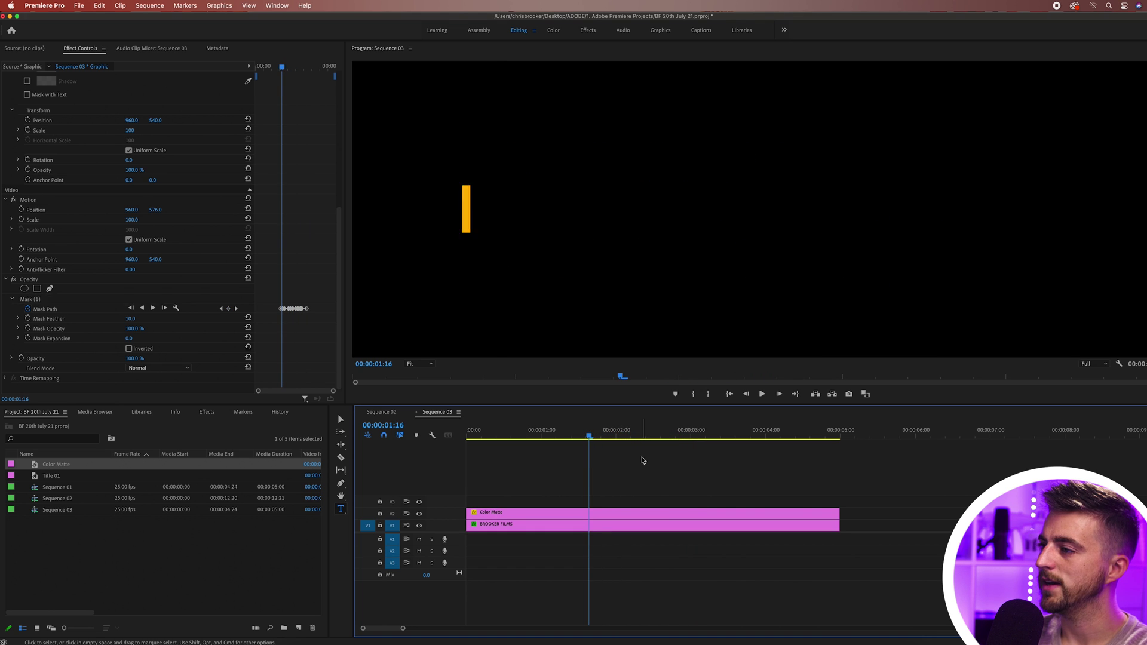
{"action": "key", "text": "space"}
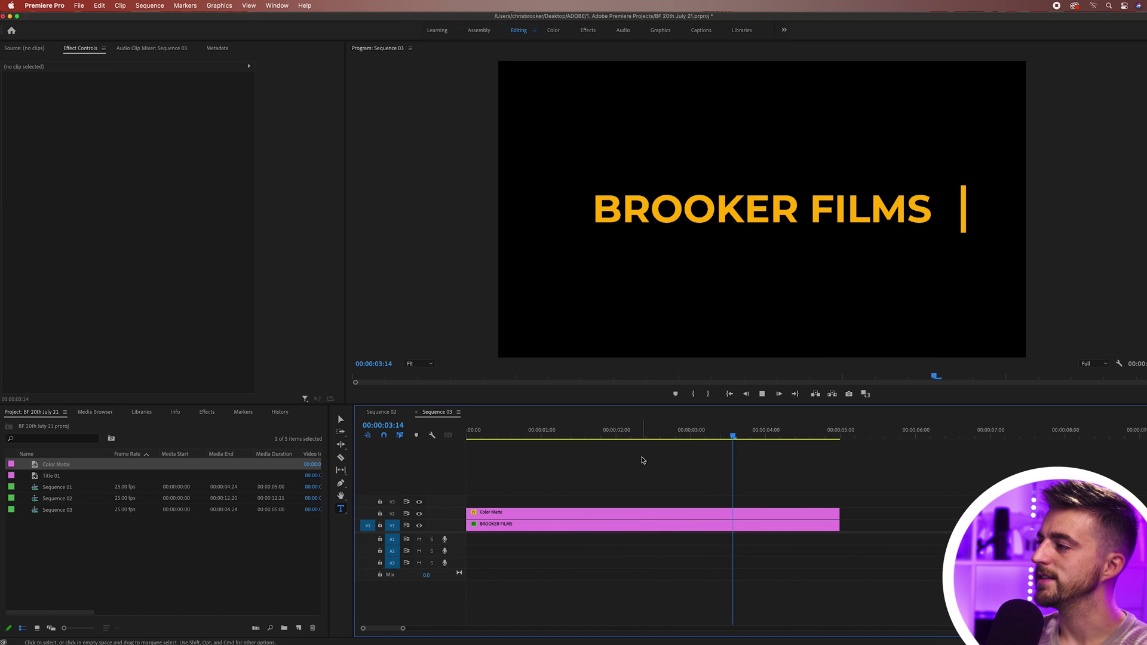
{"action": "key", "text": "space"}
{"action": "left_click", "coordinate": [811, 444]}
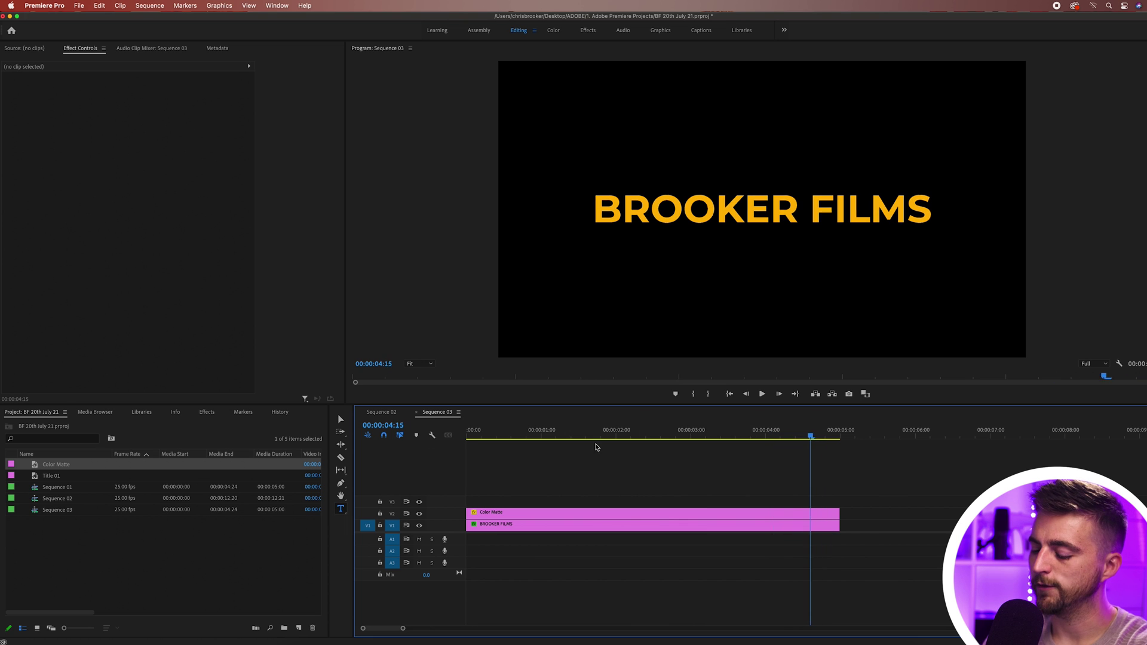
{"action": "key", "text": "Home"}
{"action": "key", "text": "space"}
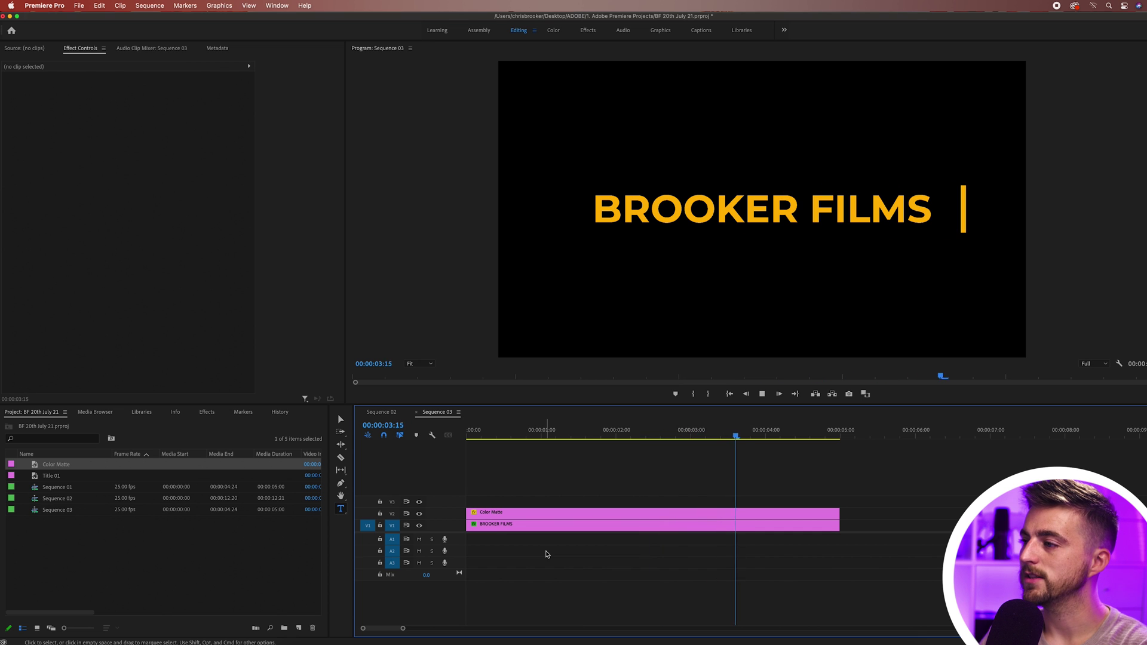
{"action": "key", "text": "space"}
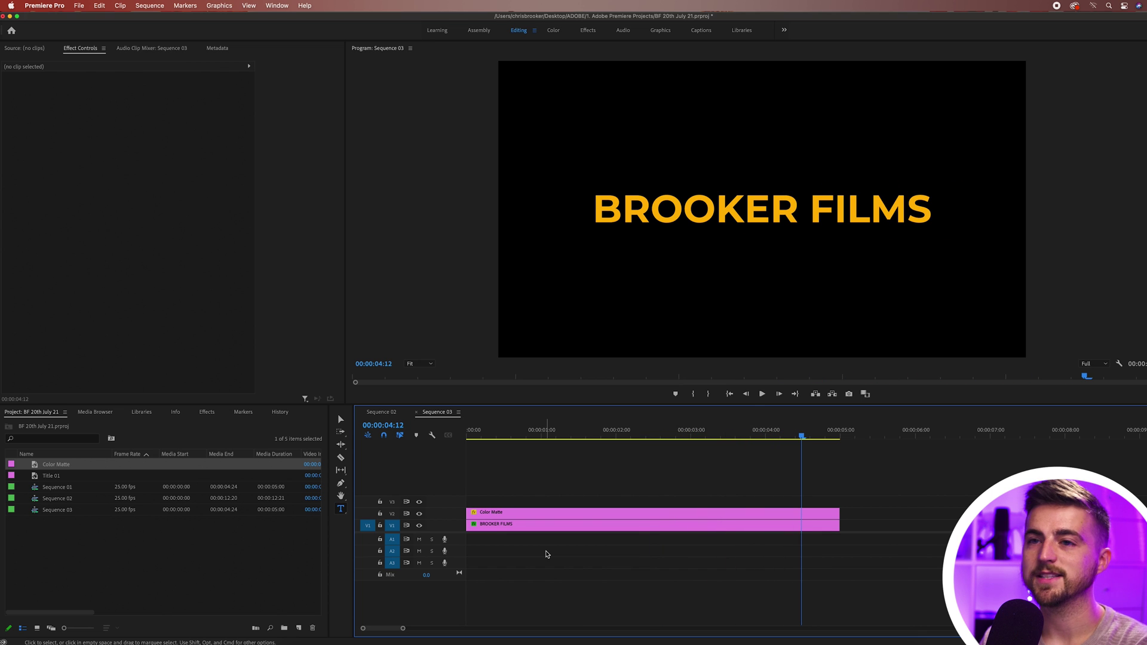
Place a duplicate Color Matte clip directly after the original on V2 and extend the BROOKER FILMS clip to the duplicate's end
{"action": "left_click", "coordinate": [503, 515]}
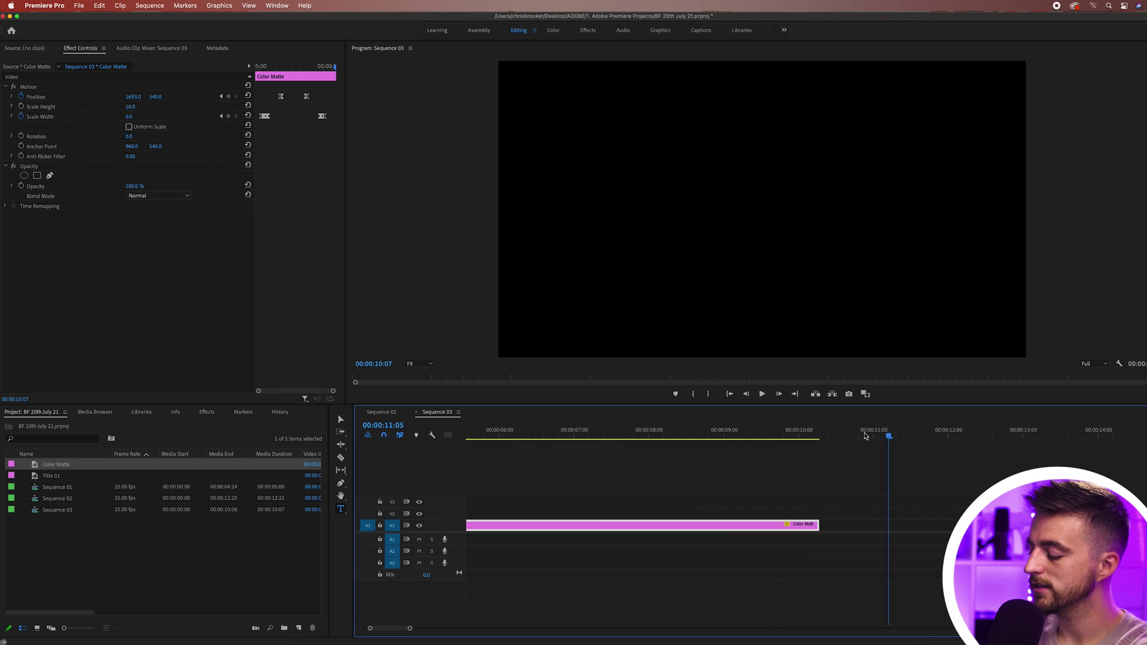
{"action": "left_click_drag", "start_coordinate": [889, 436], "coordinate": [620, 455]}
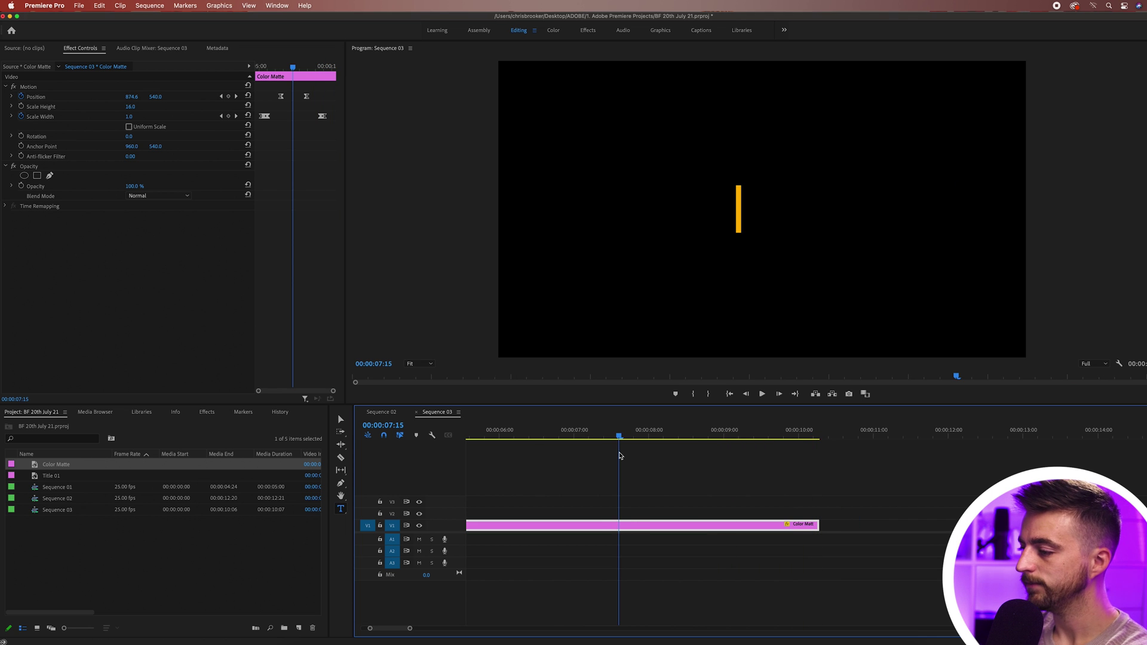
{"action": "key", "text": "minus"}
{"action": "left_click_drag", "start_coordinate": [661, 521], "coordinate": [651, 509]}
{"action": "mouse_move", "coordinate": [599, 432]}
{"action": "left_mouse_down"}
{"action": "mouse_move", "coordinate": [659, 431]}
{"action": "mouse_move", "coordinate": [601, 433]}
{"action": "left_mouse_up"}
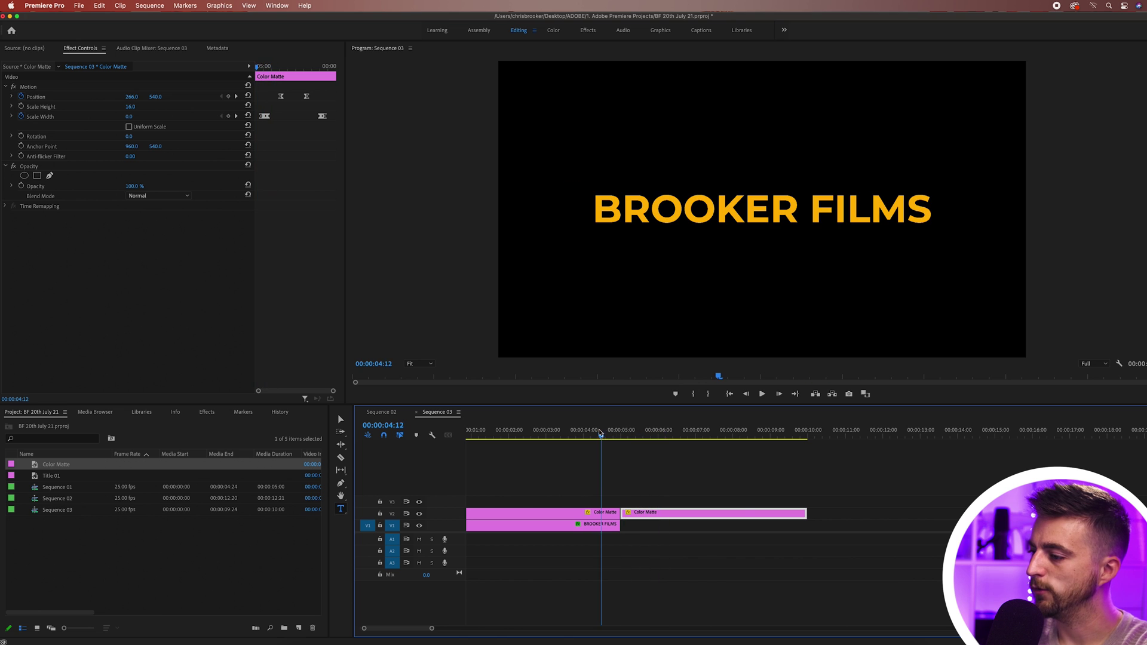
{"action": "left_click_drag", "start_coordinate": [615, 515], "coordinate": [806, 523]}
Add a Mask Path keyframe on the BROOKER FILMS clip at 00:00:06:19, where the second bar pass starts left of the title
{"action": "left_click_drag", "start_coordinate": [595, 431], "coordinate": [686, 433]}
{"action": "scroll", "coordinate": [267, 274], "scroll_direction": "down", "scroll_amount": 8}
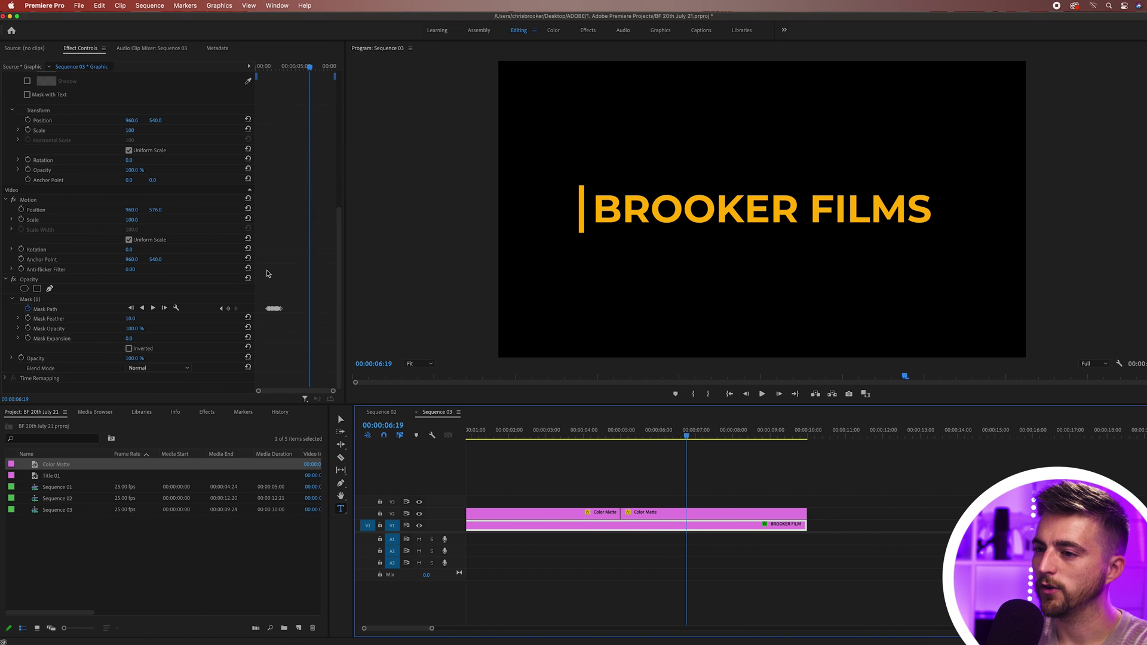
{"action": "left_click", "coordinate": [36, 300]}
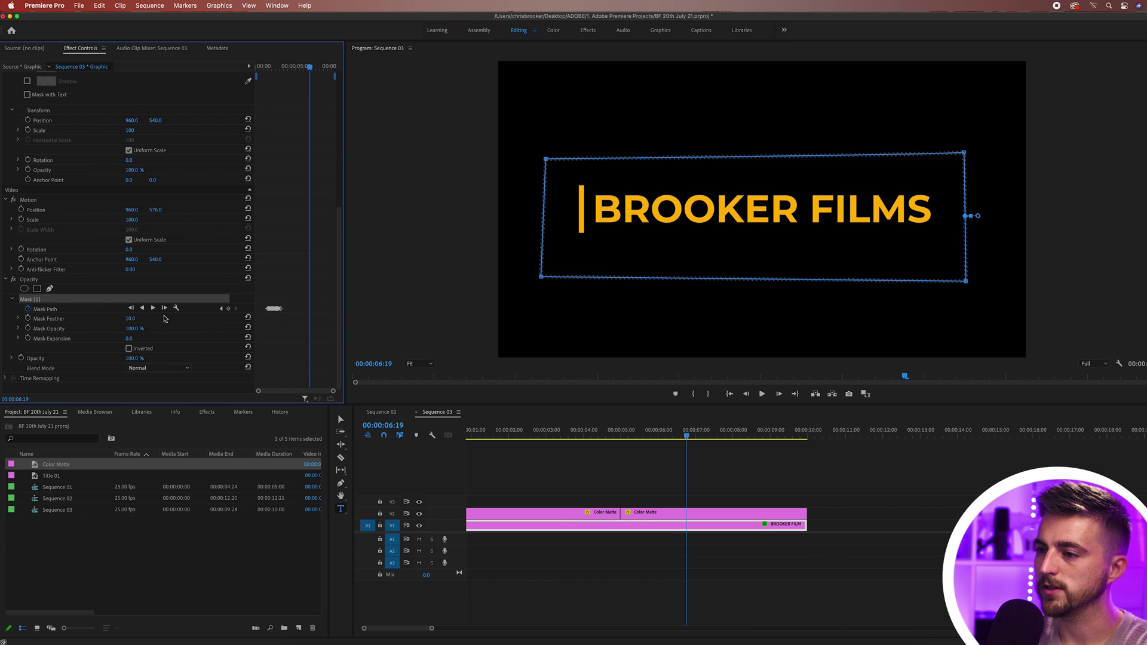
{"action": "left_click", "coordinate": [227, 309]}
At 00:00:08:00, move the title's mask right past FILMS so its left edge lines up with the bar and the title is hidden
{"action": "left_click_drag", "start_coordinate": [690, 441], "coordinate": [735, 434]}
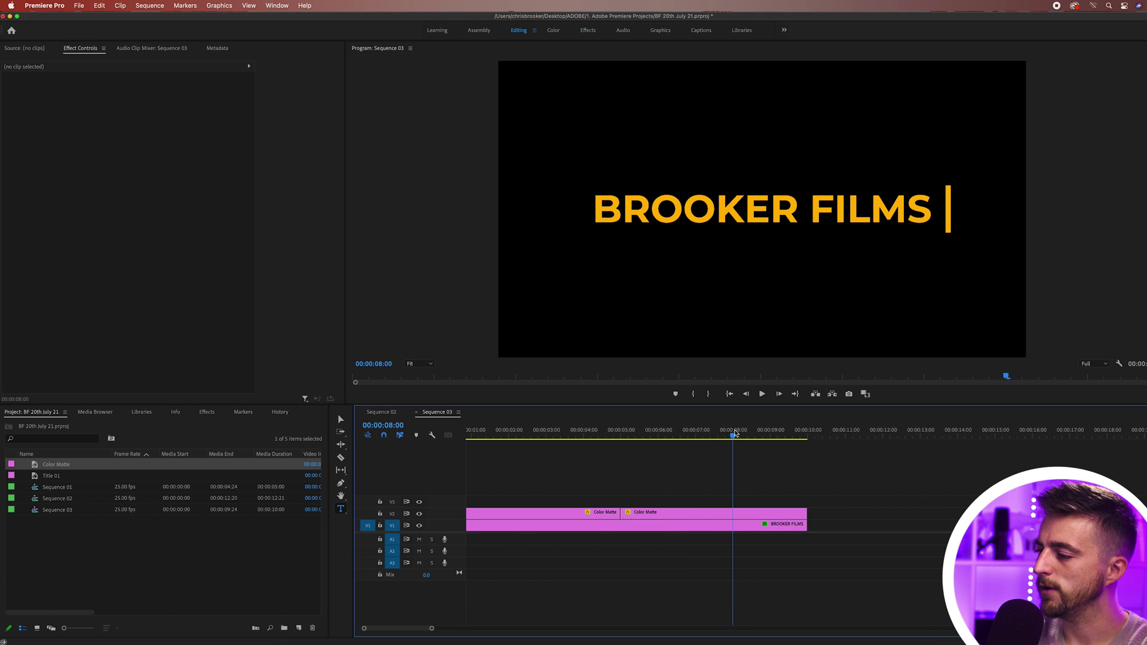
{"action": "left_click", "coordinate": [694, 525]}
{"action": "scroll", "coordinate": [261, 328], "scroll_direction": "down", "scroll_amount": 3}
{"action": "scroll", "coordinate": [261, 328], "scroll_direction": "down", "scroll_amount": 3}
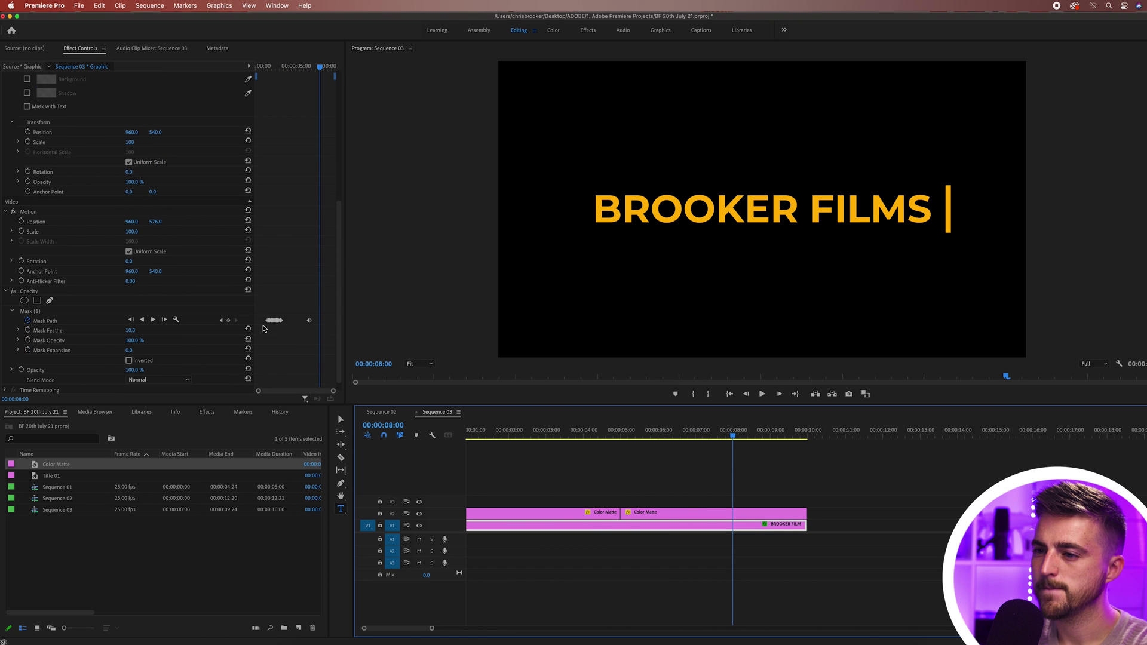
{"action": "left_click", "coordinate": [34, 311]}
{"action": "left_click_drag", "start_coordinate": [645, 246], "coordinate": [995, 222]}
{"action": "left_click", "coordinate": [294, 166]}
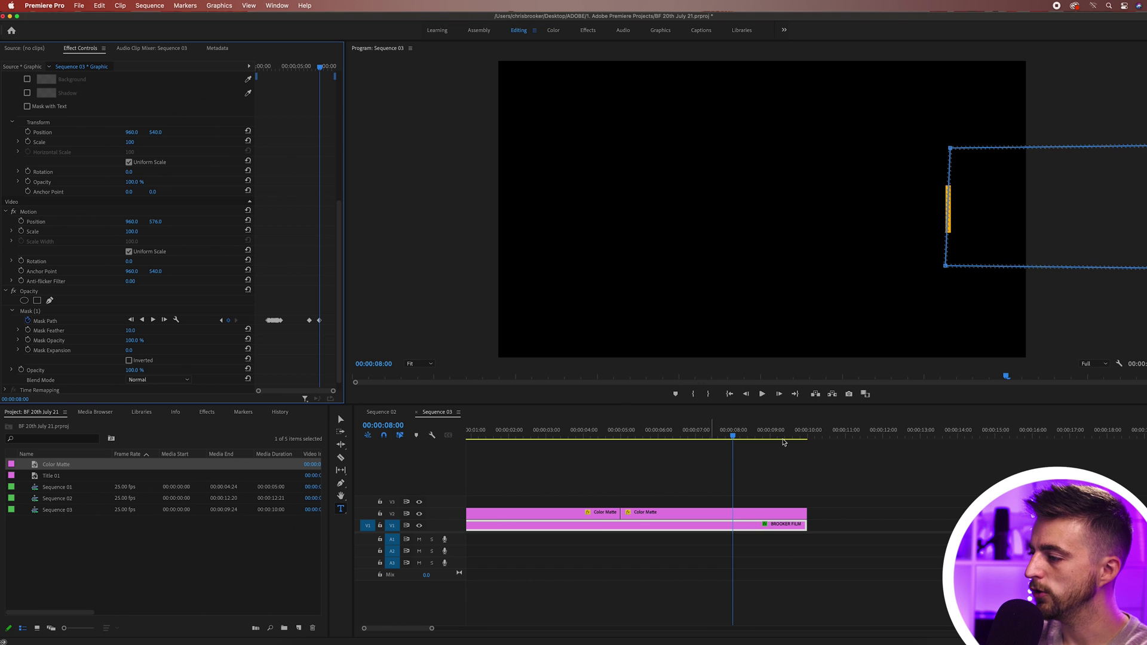
Keyframe the mask path at intermediate frames from 00:00:07:18 back towards 00:00:06:20, aligning the mask's left edge with the bar each time
{"action": "left_click", "coordinate": [723, 438]}
{"action": "left_click_drag", "start_coordinate": [930, 173], "coordinate": [924, 203]}
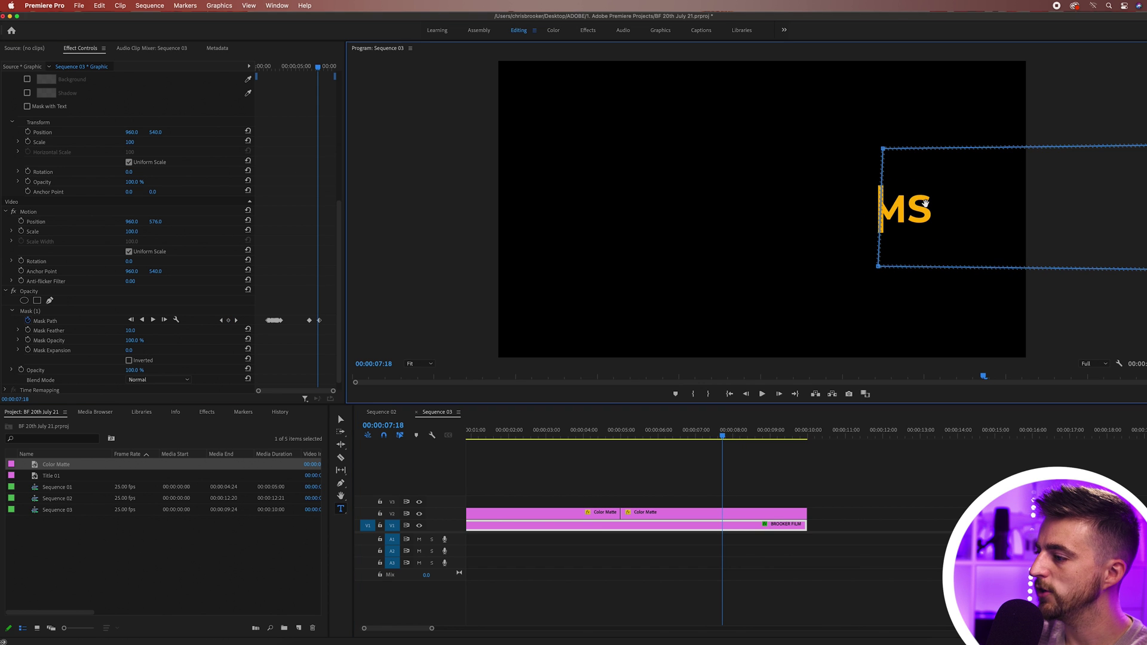
{"action": "left_click_drag", "start_coordinate": [723, 438], "coordinate": [719, 437]}
{"action": "left_click_drag", "start_coordinate": [932, 207], "coordinate": [935, 207]}
{"action": "left_click_drag", "start_coordinate": [716, 441], "coordinate": [704, 436]}
{"action": "left_click_drag", "start_coordinate": [763, 223], "coordinate": [760, 223]}
{"action": "left_click_drag", "start_coordinate": [703, 432], "coordinate": [700, 433]}
{"action": "left_click_drag", "start_coordinate": [741, 223], "coordinate": [737, 225]}
{"action": "left_click_drag", "start_coordinate": [701, 435], "coordinate": [695, 434]}
{"action": "left_click_drag", "start_coordinate": [721, 225], "coordinate": [729, 225]}
{"action": "left_click_drag", "start_coordinate": [696, 429], "coordinate": [688, 430]}
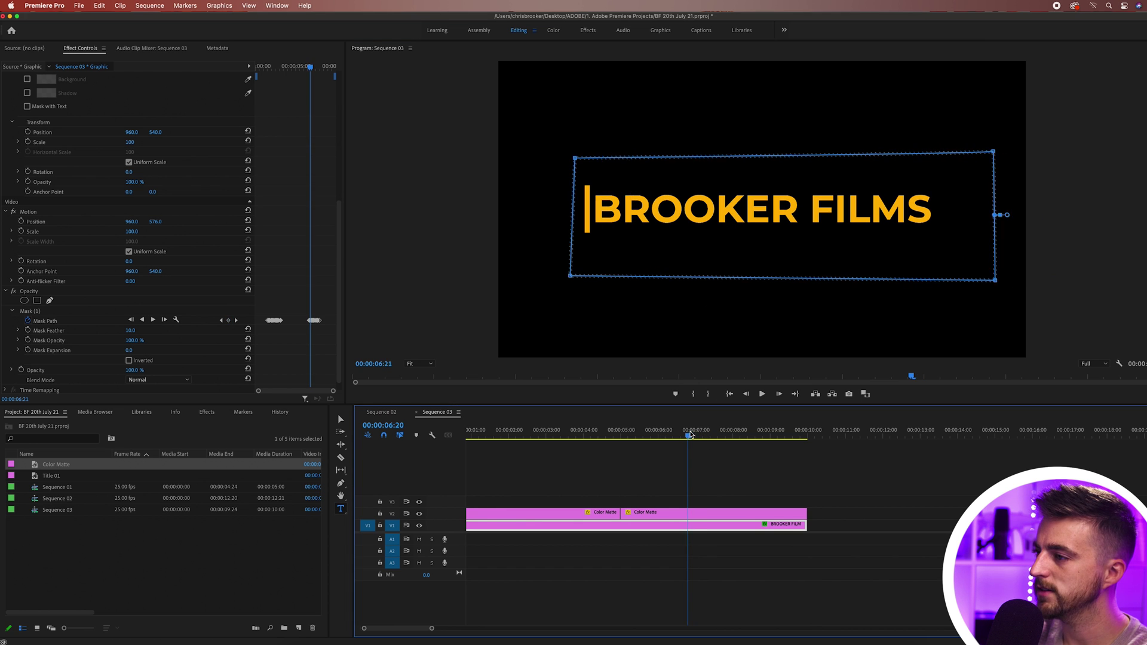
Deselect the title clip, fit the whole sequence in the timeline and play it to check the title's reveal and wipe-off
{"action": "left_click_drag", "start_coordinate": [532, 436], "coordinate": [506, 436]}
{"action": "left_click", "coordinate": [601, 467]}
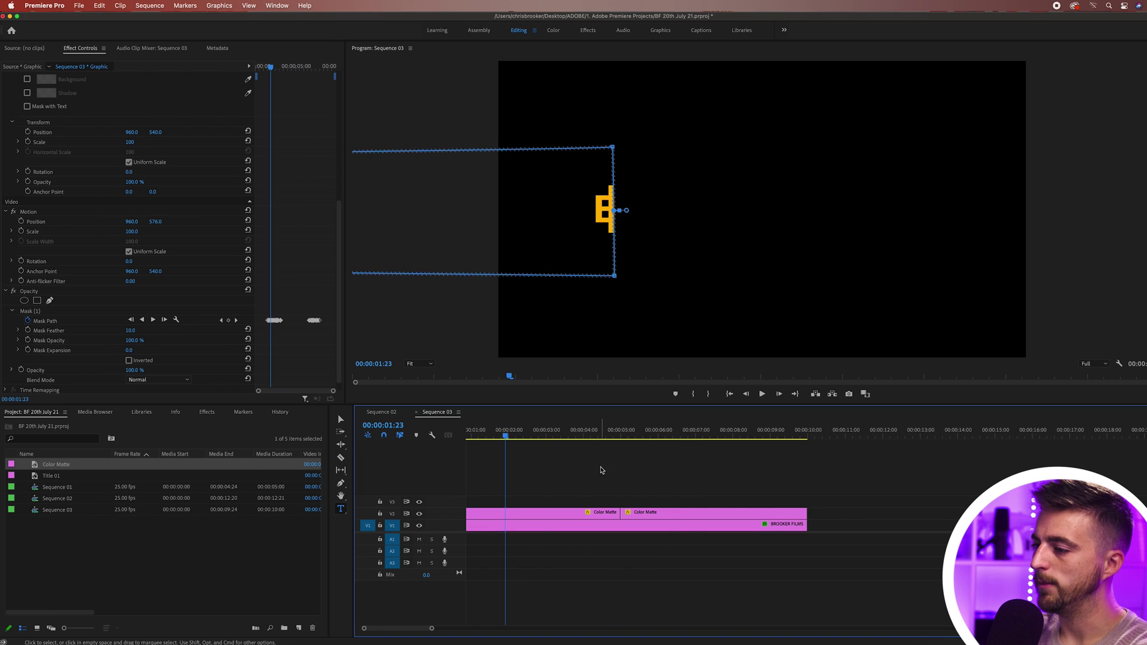
{"action": "key", "text": "minus"}
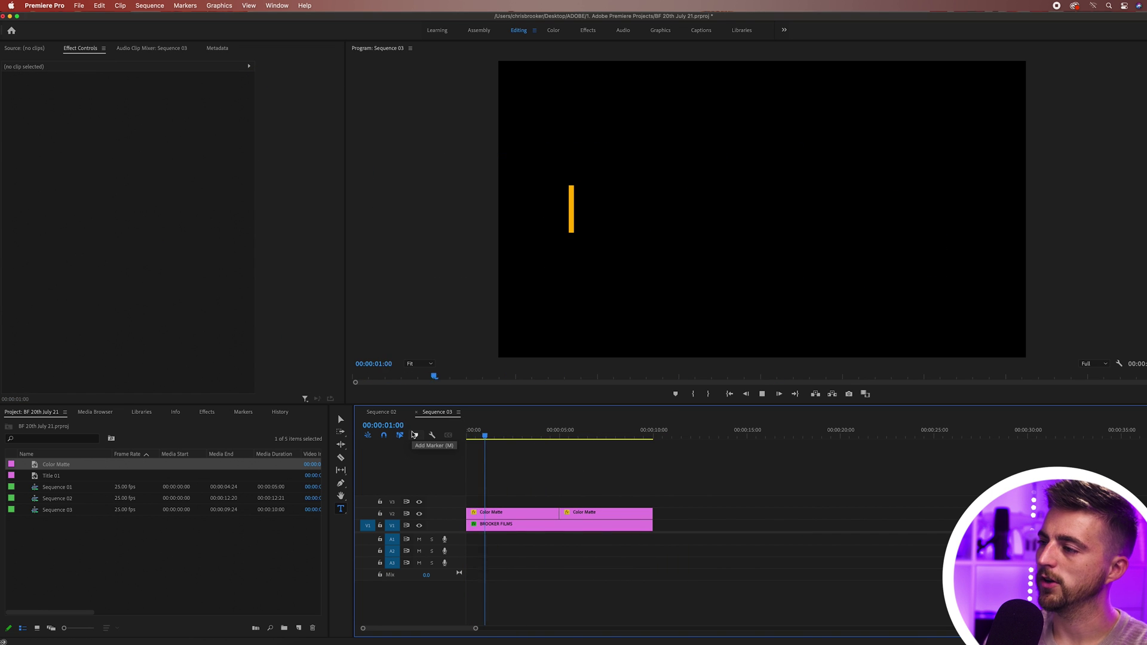